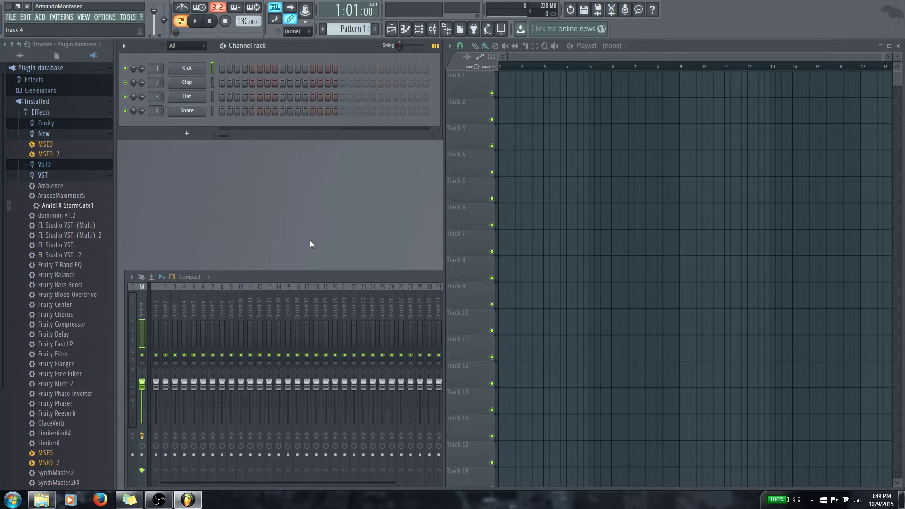
Bring the mixer and playlist forward, then restore the Desktop (default) window arrangement.
{"action": "left_click", "coordinate": [245, 274]}
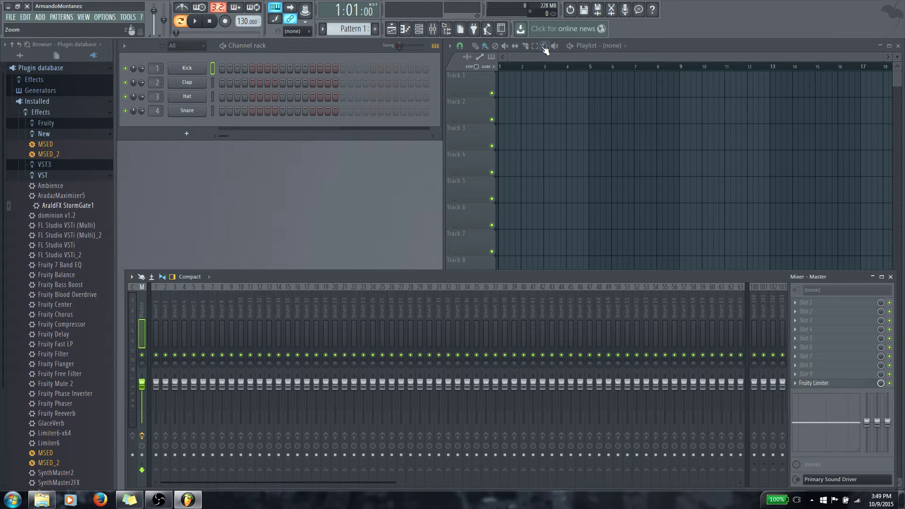
{"action": "left_click", "coordinate": [660, 44]}
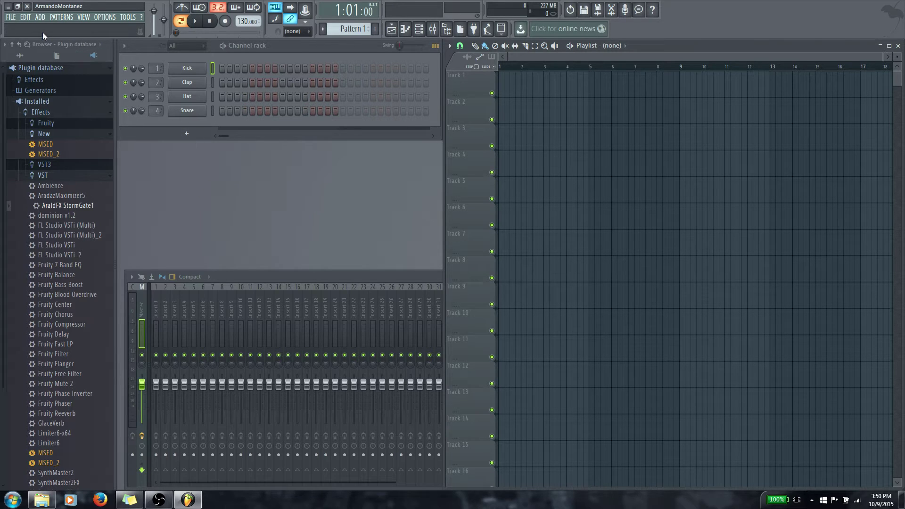
{"action": "left_click", "coordinate": [84, 17]}
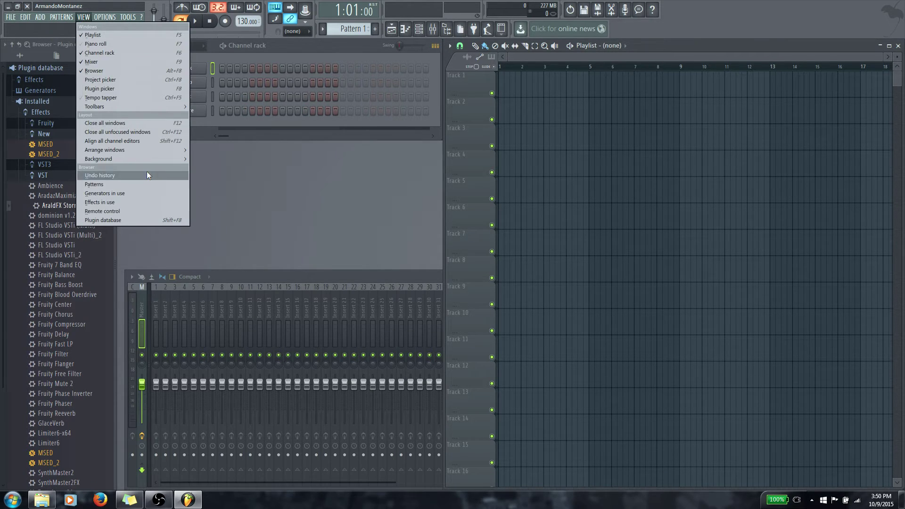
{"action": "mouse_move", "coordinate": [148, 151]}
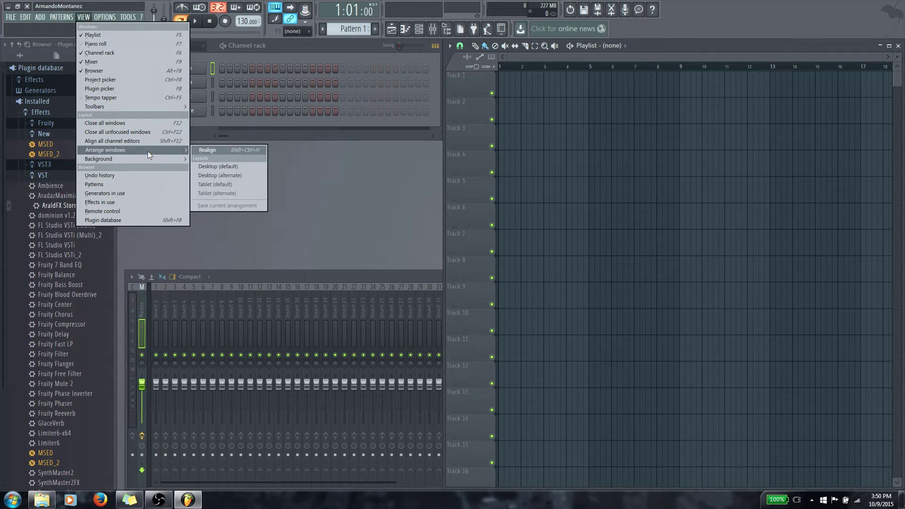
{"action": "left_click", "coordinate": [243, 170]}
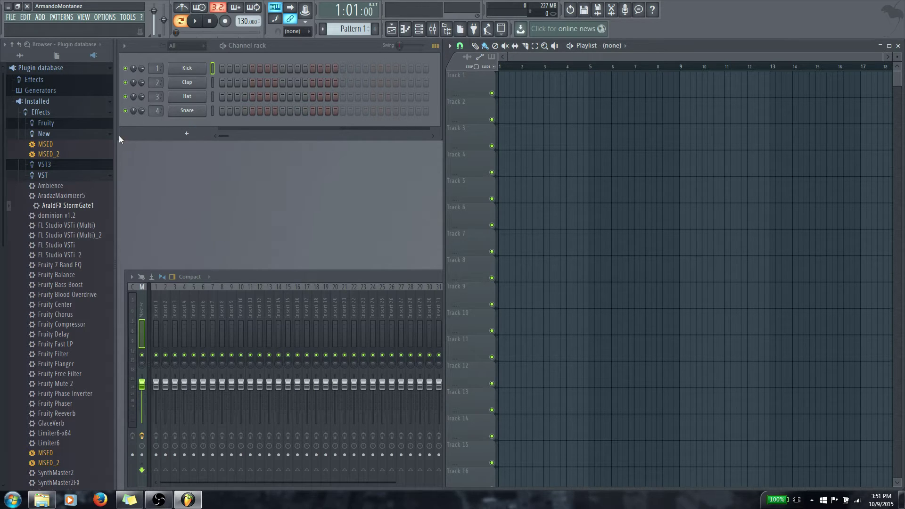
{"action": "left_click", "coordinate": [80, 18]}
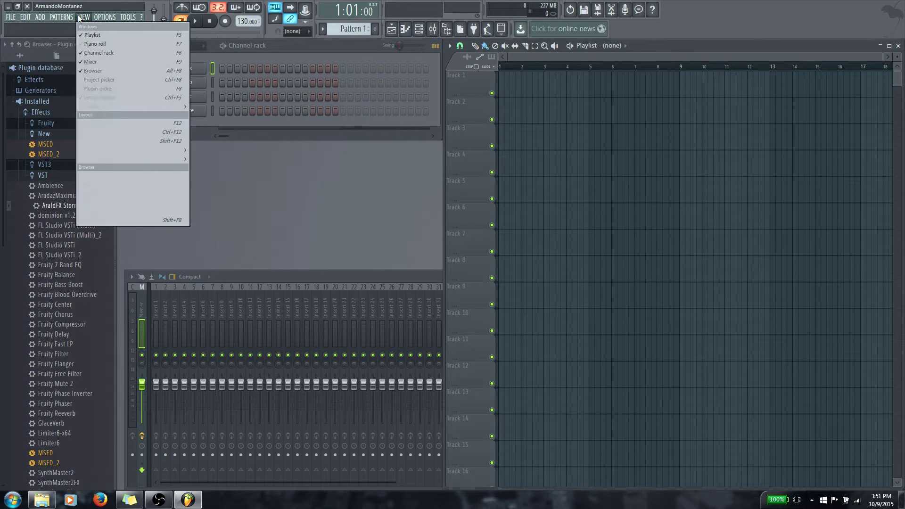
{"action": "mouse_move", "coordinate": [139, 151]}
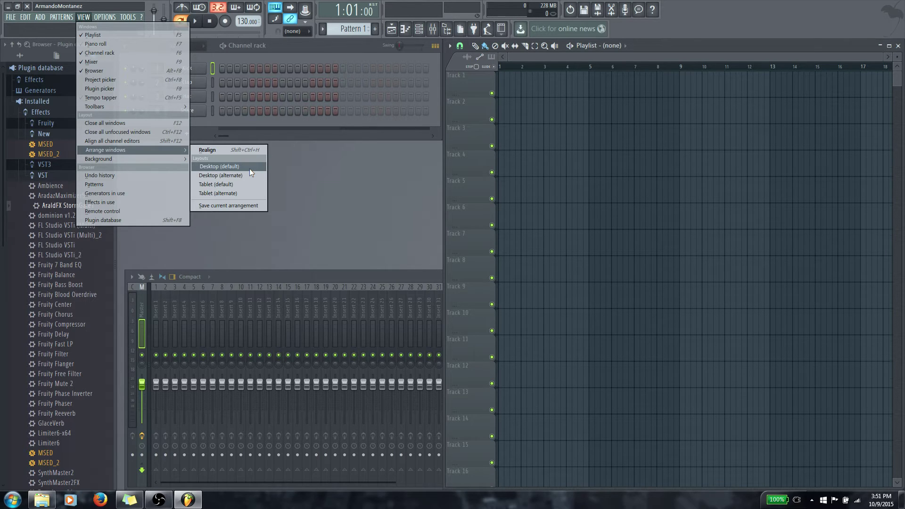
{"action": "left_click", "coordinate": [349, 197]}
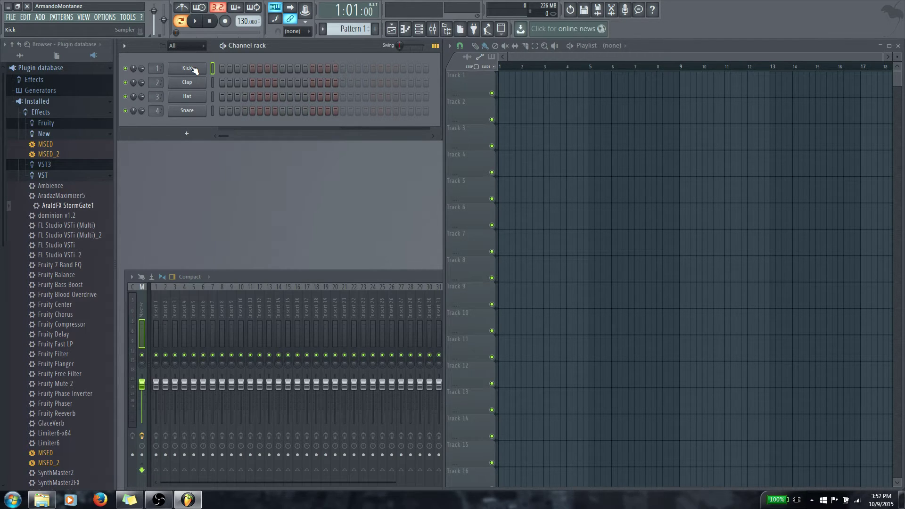
{"action": "left_click", "coordinate": [193, 69]}
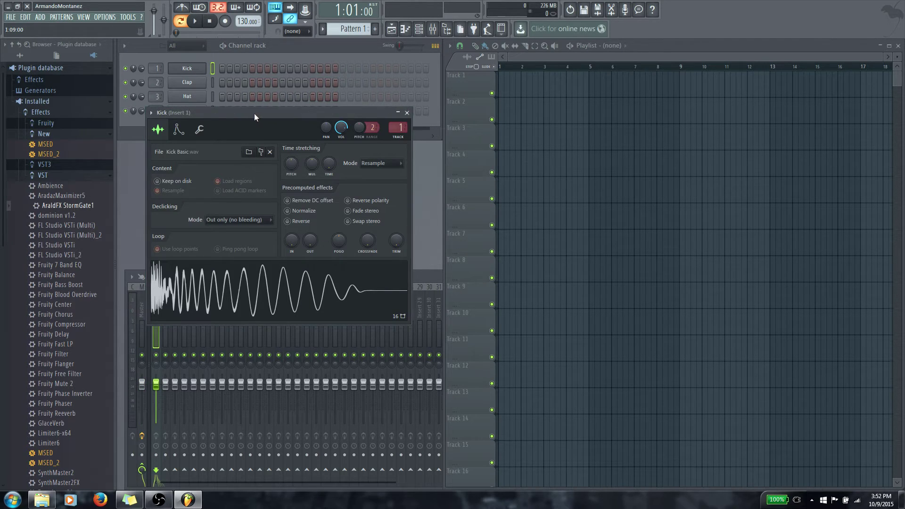
{"action": "left_click_drag", "start_coordinate": [255, 117], "coordinate": [393, 67]}
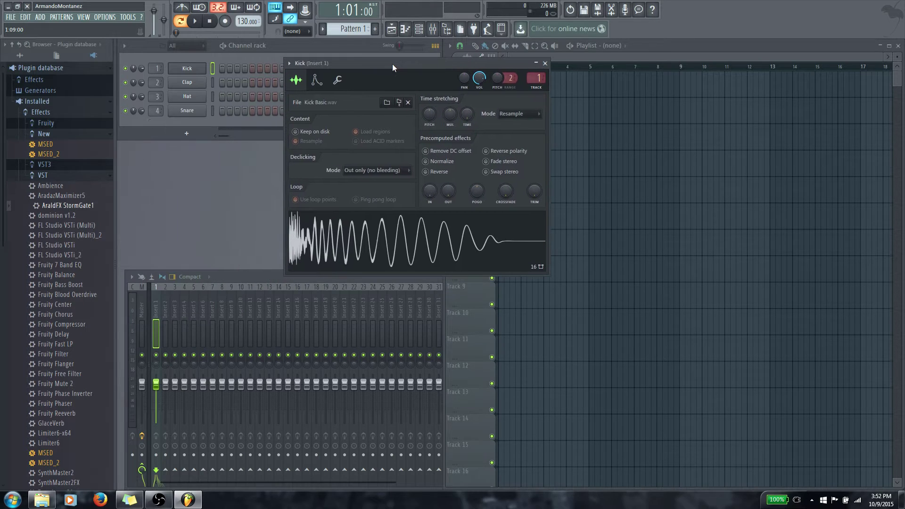
{"action": "left_click", "coordinate": [380, 247]}
{"action": "left_click", "coordinate": [379, 247]}
{"action": "left_click", "coordinate": [379, 247]}
{"action": "left_click", "coordinate": [380, 247]}
{"action": "left_click", "coordinate": [545, 62]}
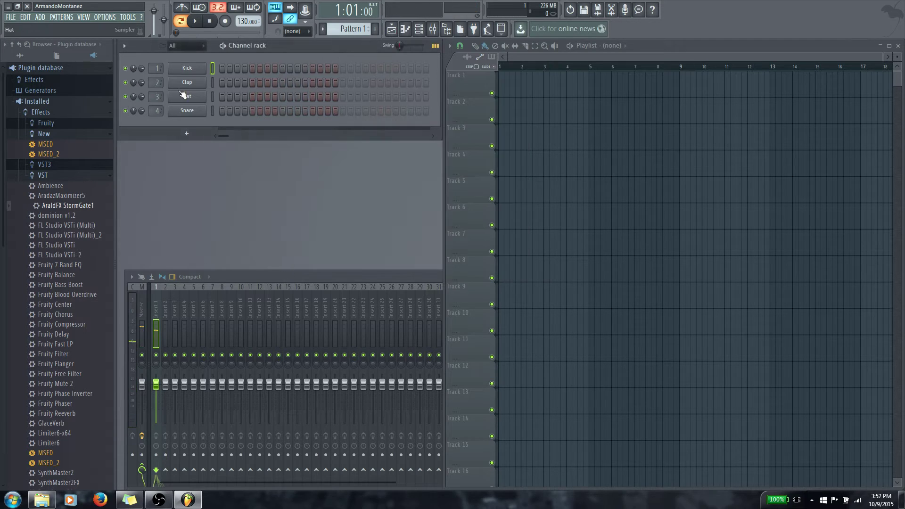
{"action": "left_click", "coordinate": [187, 82]}
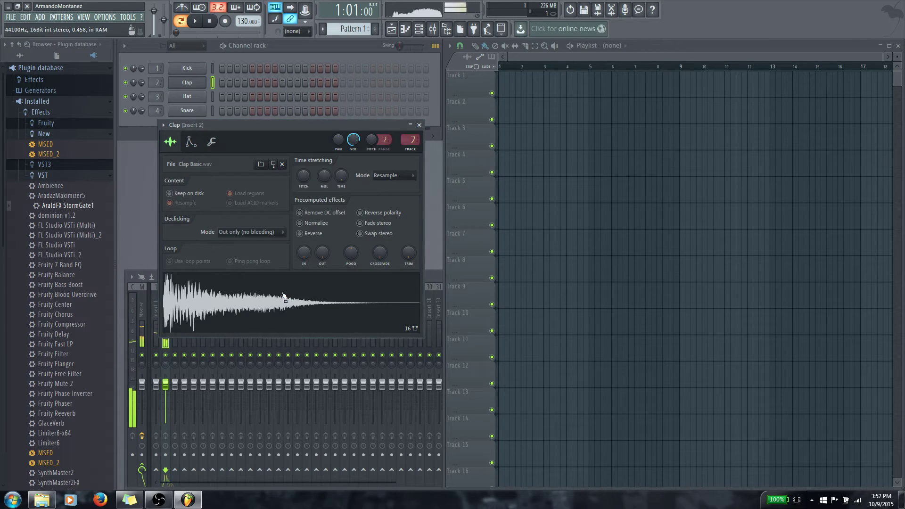
{"action": "left_click", "coordinate": [188, 96]}
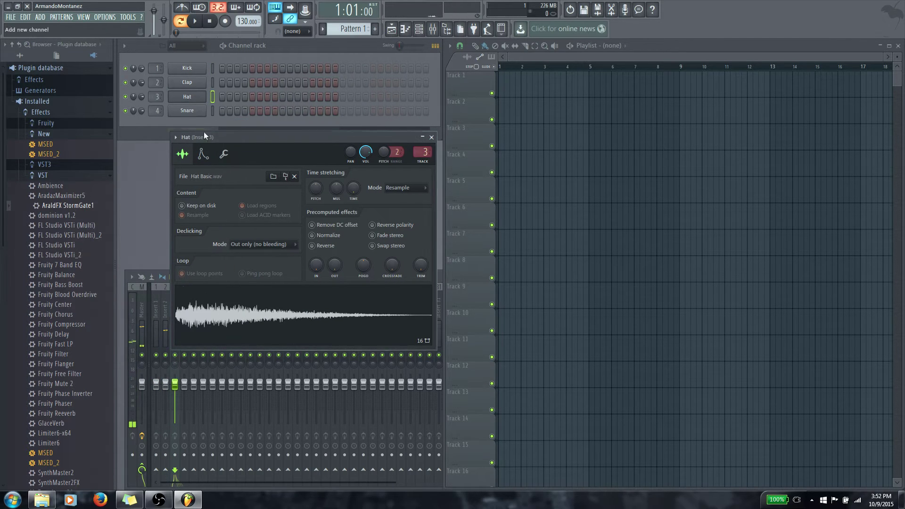
{"action": "left_click", "coordinate": [187, 111]}
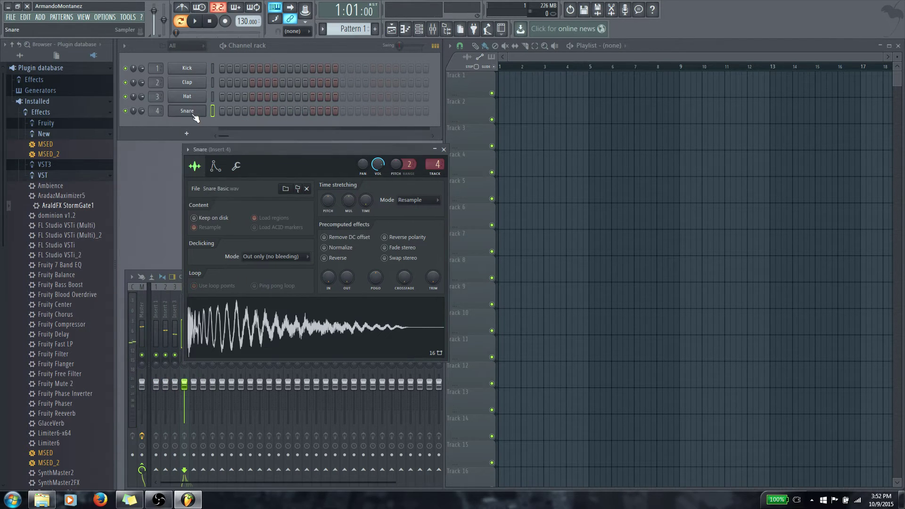
{"action": "left_click", "coordinate": [188, 67]}
{"action": "left_click", "coordinate": [187, 82]}
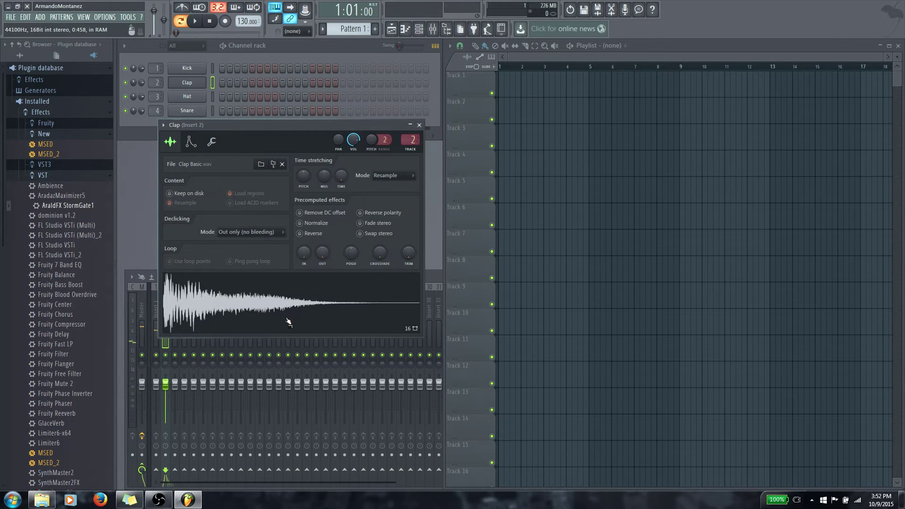
{"action": "left_click", "coordinate": [187, 96]}
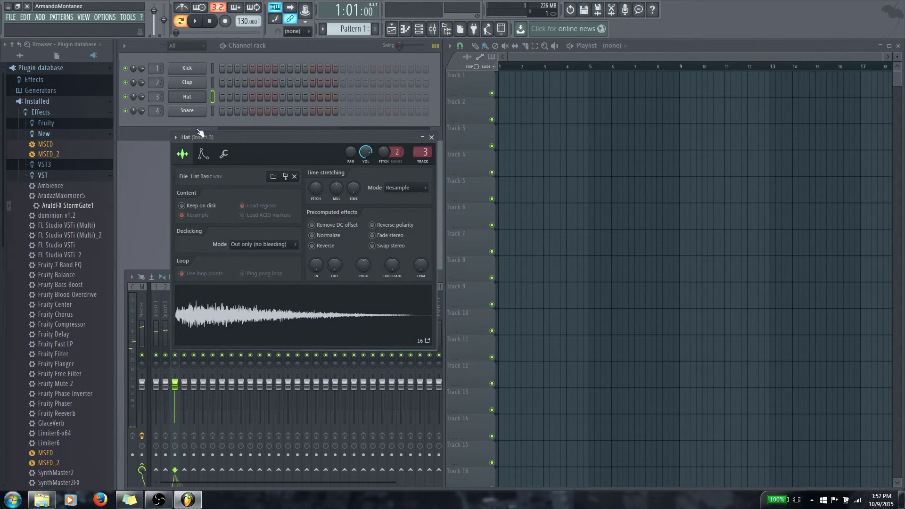
{"action": "left_click", "coordinate": [187, 110]}
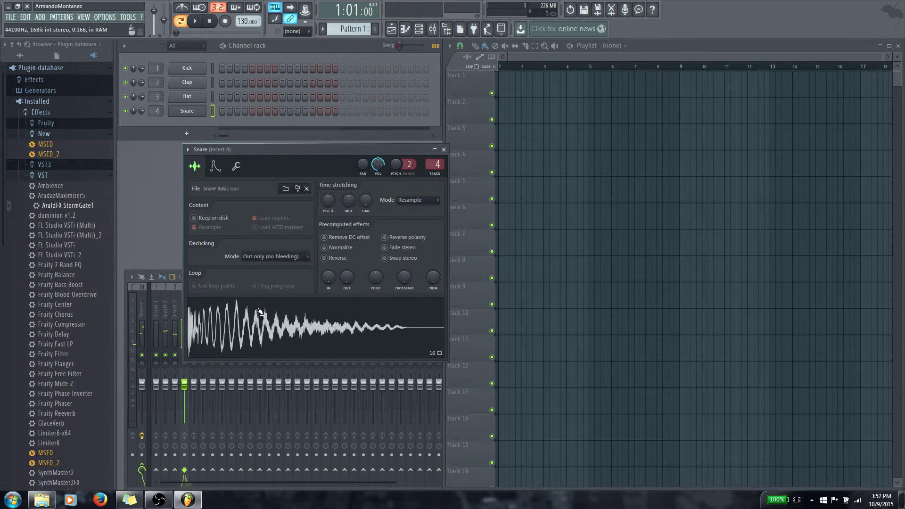
{"action": "left_click", "coordinate": [444, 150]}
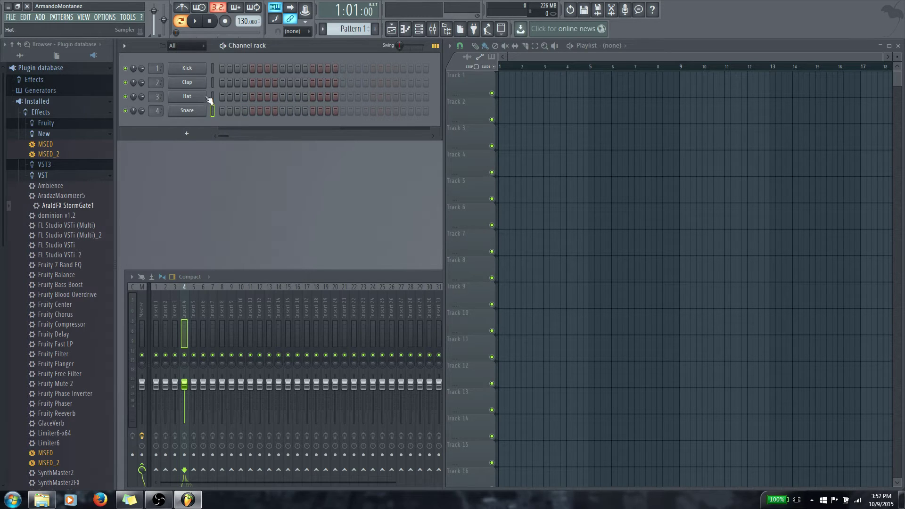
Drag across the Kick step row, return to Pattern mode, and play Pattern 1.
{"action": "left_click_drag", "start_coordinate": [223, 68], "coordinate": [335, 68]}
{"action": "left_click", "coordinate": [183, 26]}
{"action": "left_click", "coordinate": [181, 22]}
{"action": "left_click", "coordinate": [198, 22]}
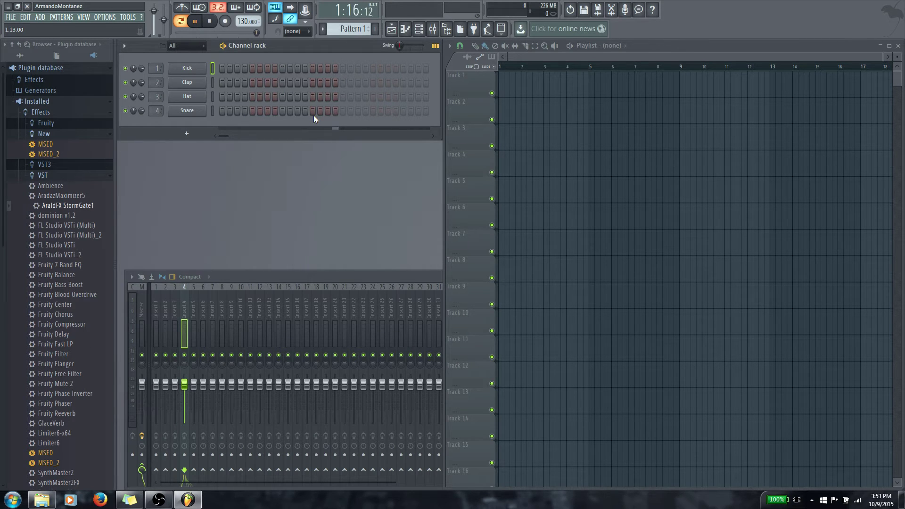
Stop playback and switch on Kick steps 1 and 8.
{"action": "left_click", "coordinate": [209, 21]}
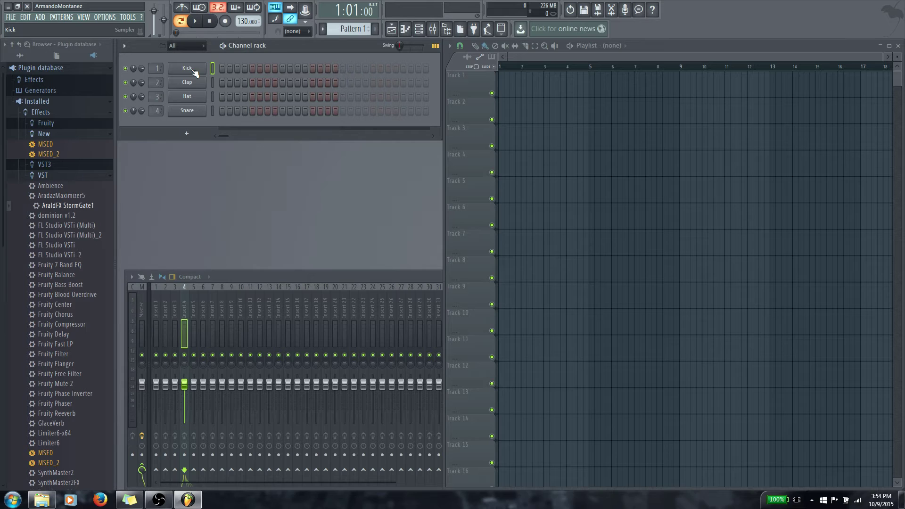
{"action": "left_click", "coordinate": [222, 69]}
{"action": "left_click", "coordinate": [273, 68]}
Audition the new kick pattern, starting and stopping playback several times.
{"action": "left_click", "coordinate": [196, 21]}
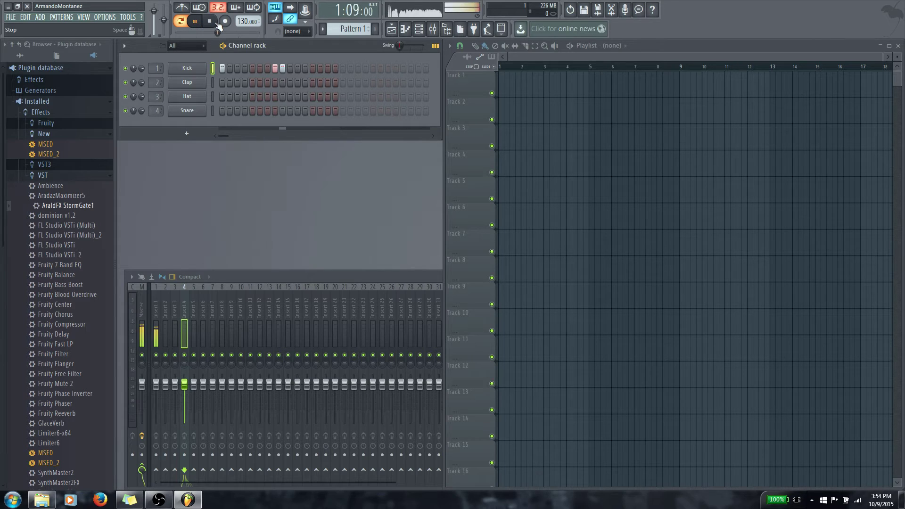
{"action": "key", "text": "space"}
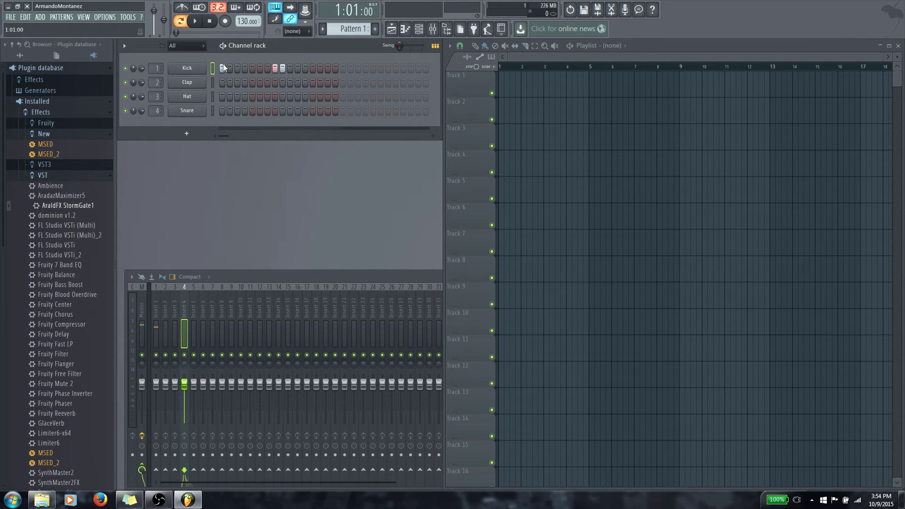
{"action": "left_click", "coordinate": [196, 21]}
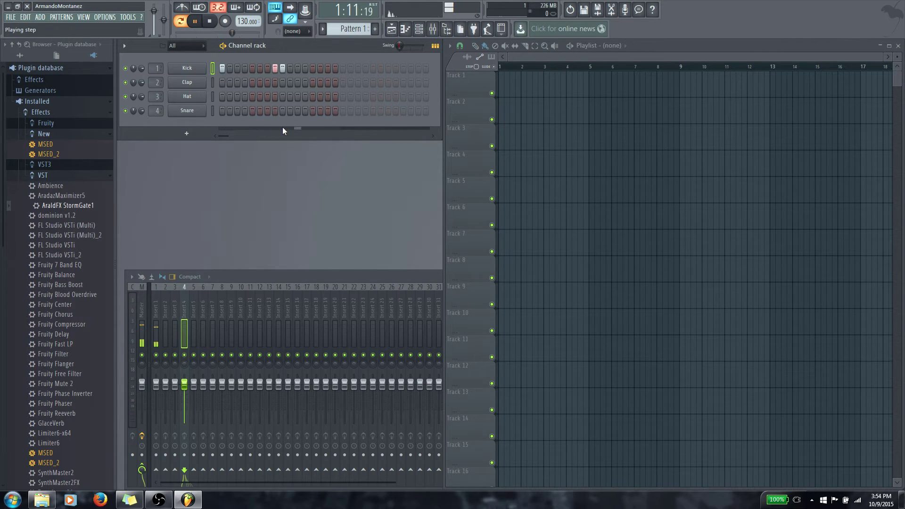
{"action": "left_click", "coordinate": [211, 21]}
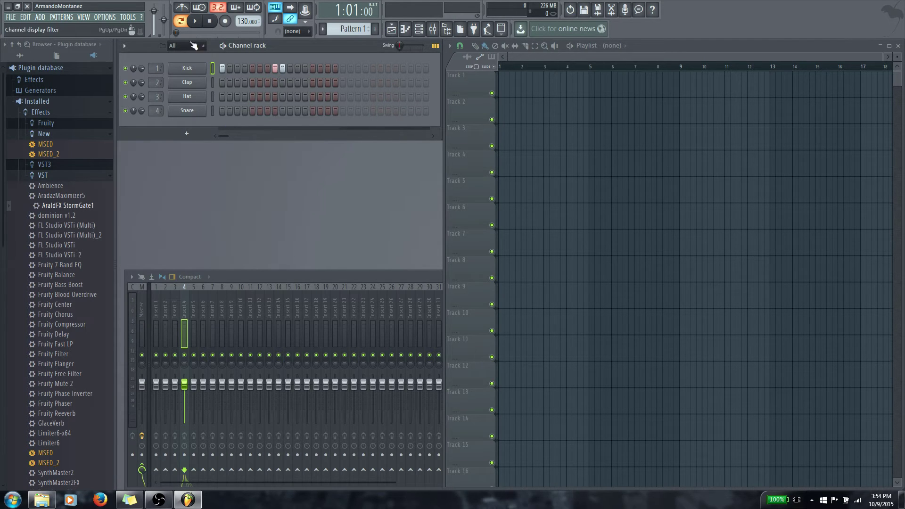
{"action": "key", "text": "space"}
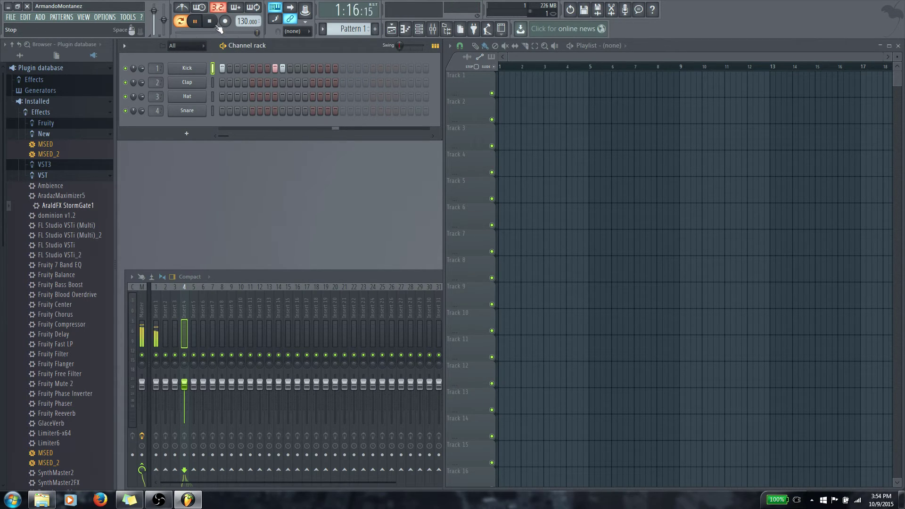
{"action": "key", "text": "space"}
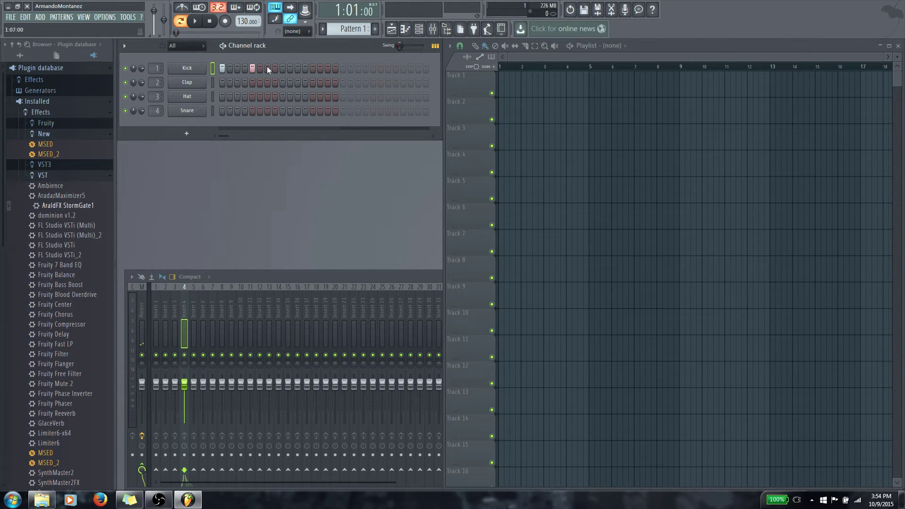
Audition the loop, then switch on every remaining Kick step.
{"action": "key", "text": "space"}
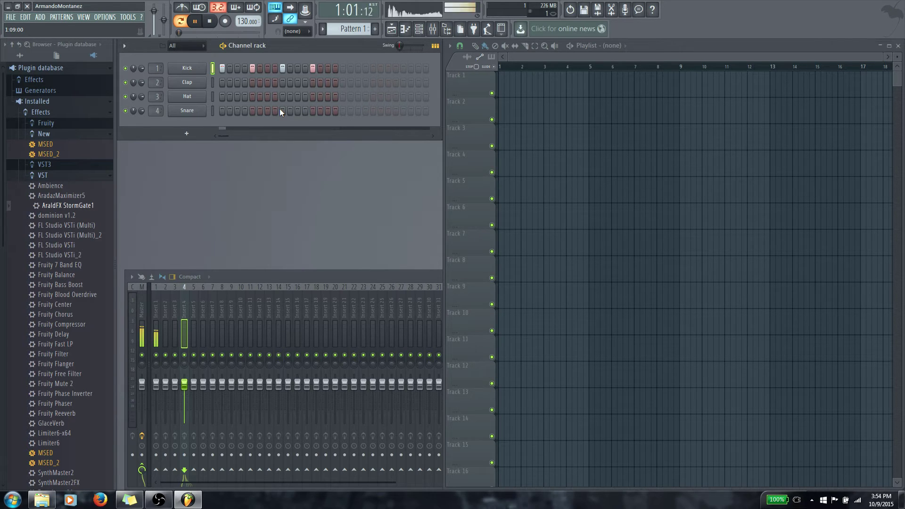
{"action": "left_click", "coordinate": [211, 21]}
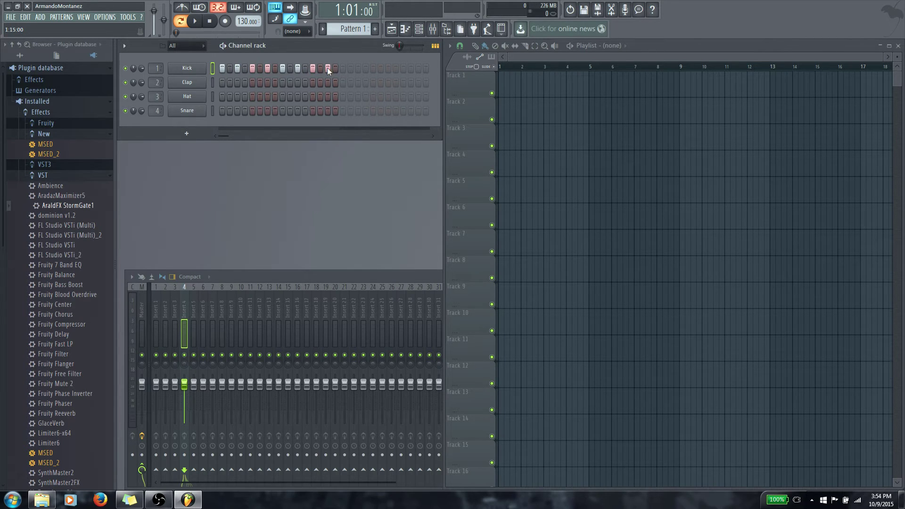
{"action": "left_click", "coordinate": [194, 21]}
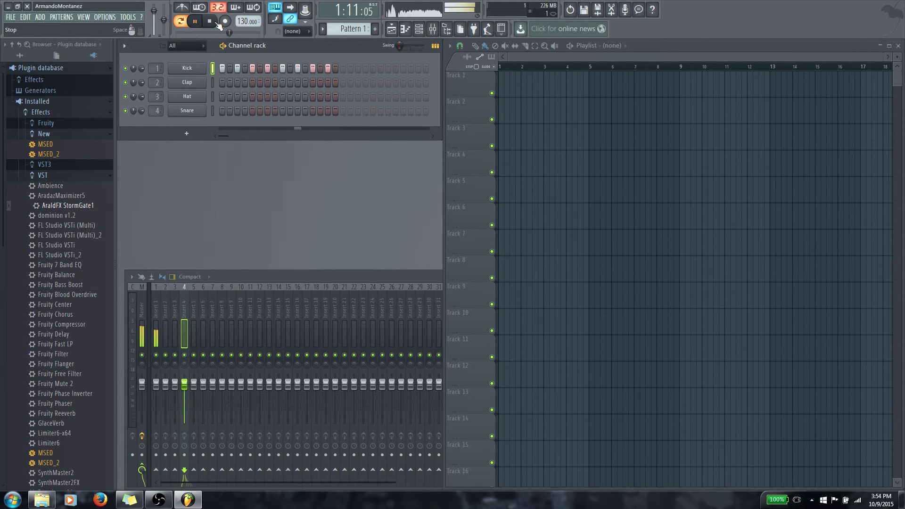
{"action": "left_click", "coordinate": [219, 24]}
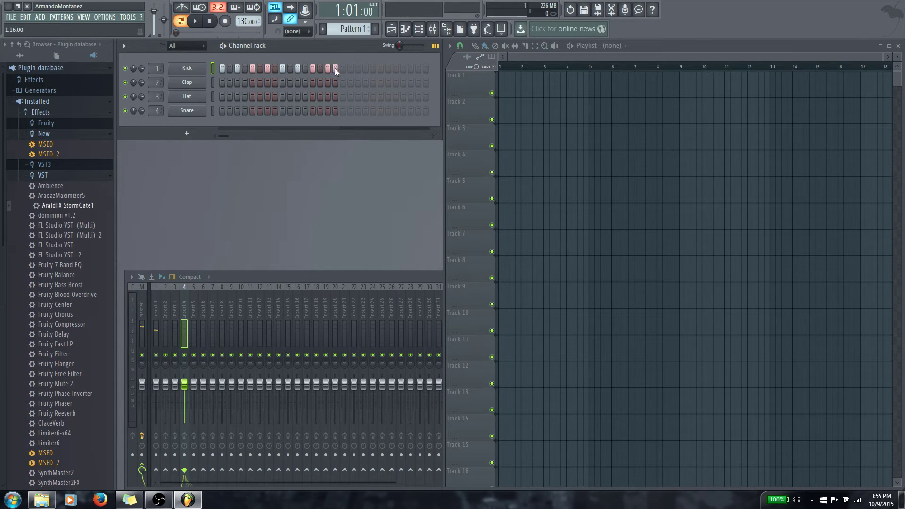
{"action": "left_click_drag", "start_coordinate": [335, 68], "coordinate": [228, 65]}
Play the fuller kick row and add two more kick hits near the bar's end.
{"action": "left_click", "coordinate": [197, 23]}
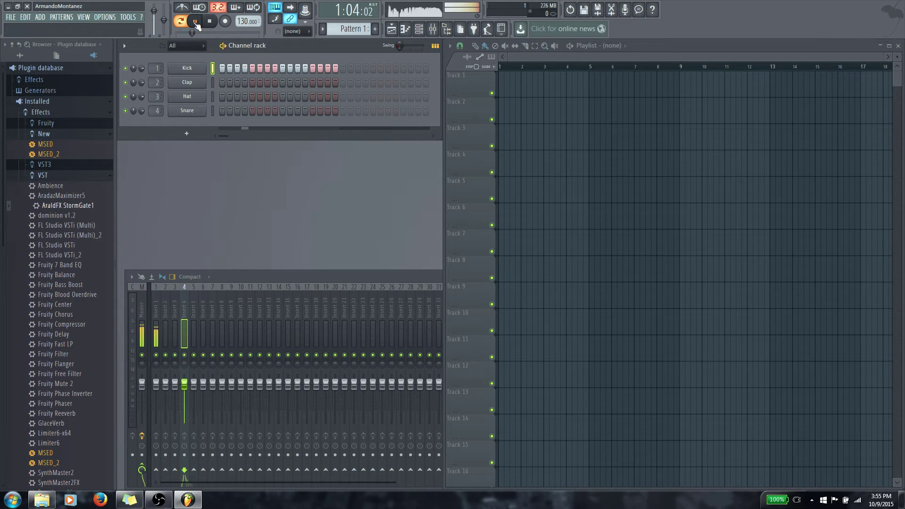
{"action": "left_click", "coordinate": [197, 24]}
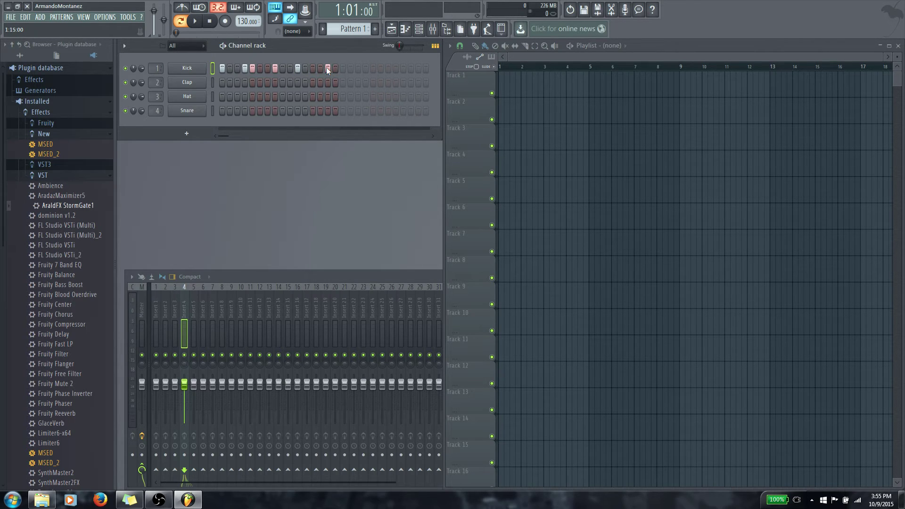
{"action": "left_click", "coordinate": [198, 23]}
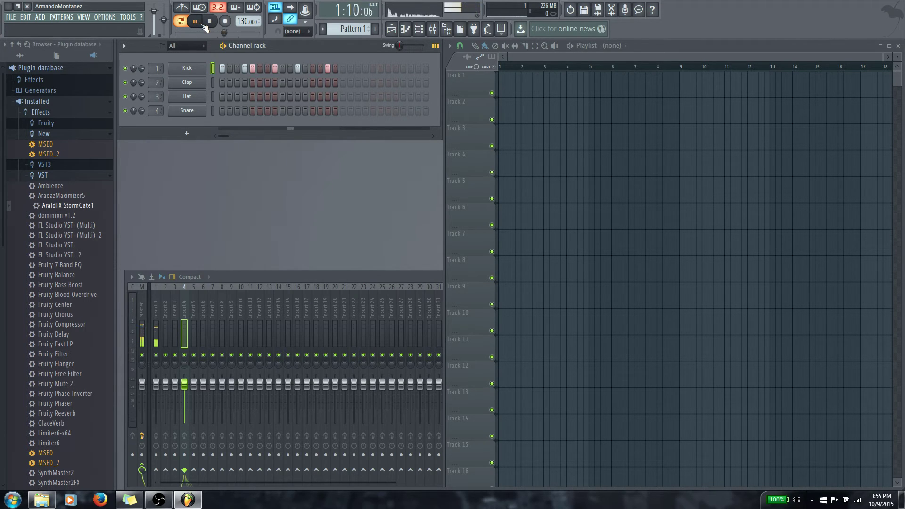
{"action": "left_click", "coordinate": [313, 68]}
{"action": "left_click", "coordinate": [327, 68]}
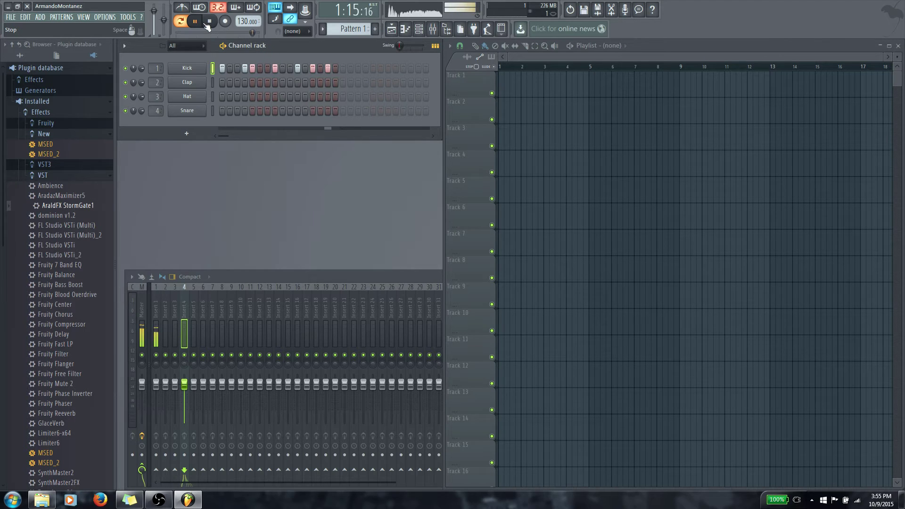
Stop playback, turn on Kick step 13, and play Pattern 1 again.
{"action": "key", "text": "space"}
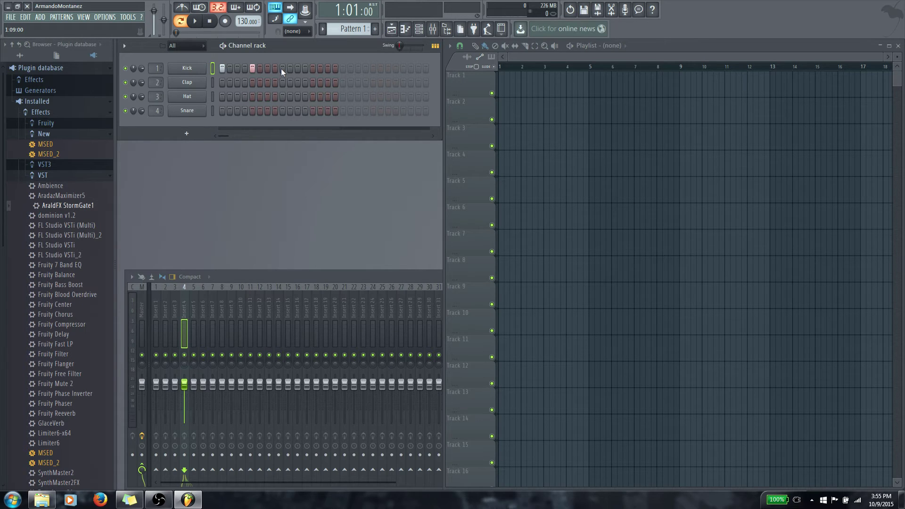
{"action": "left_click", "coordinate": [311, 67]}
{"action": "key", "text": "space"}
{"action": "key", "text": "space"}
{"action": "key", "text": "space"}
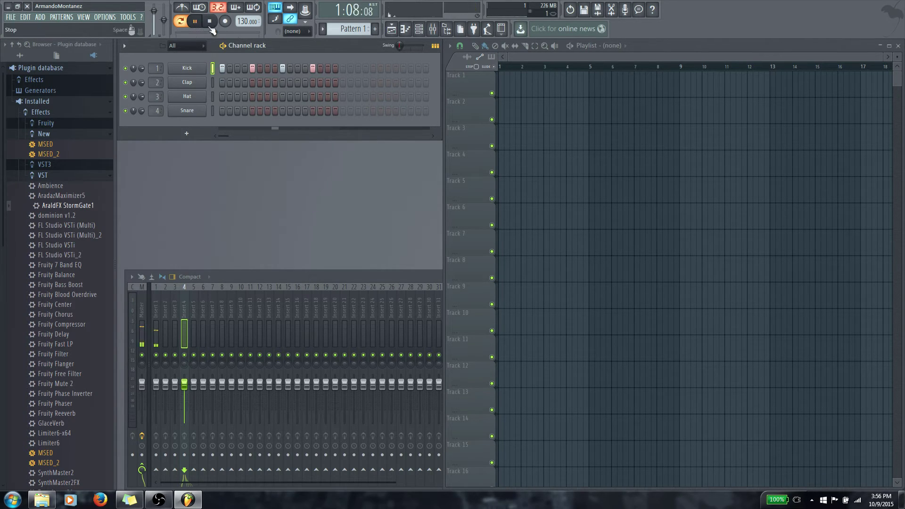
Add a snare hit on the Snare row's first step and audition the beat.
{"action": "left_click", "coordinate": [210, 21]}
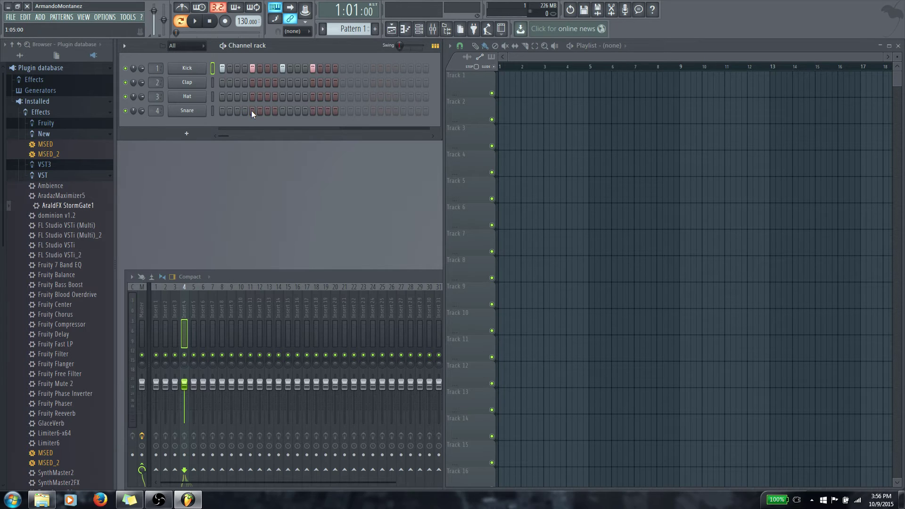
{"action": "left_click", "coordinate": [222, 111]}
{"action": "left_click", "coordinate": [195, 22]}
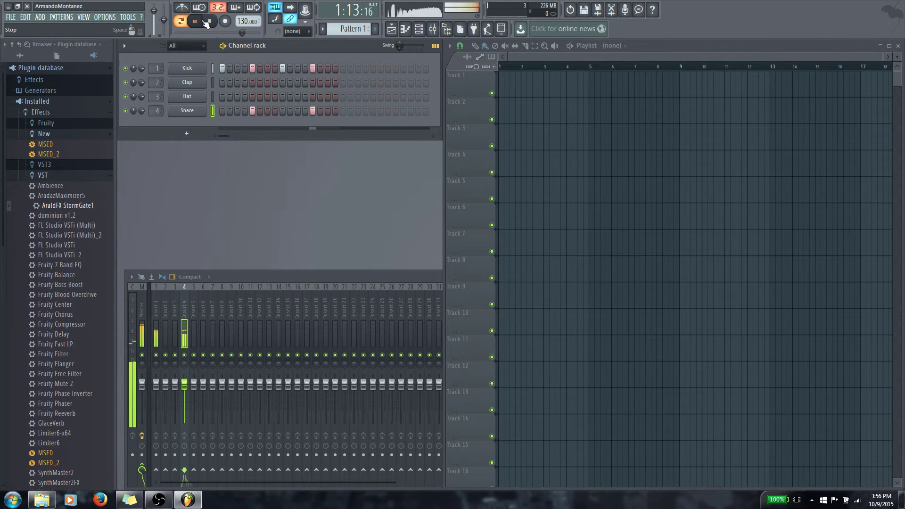
{"action": "left_click", "coordinate": [210, 21]}
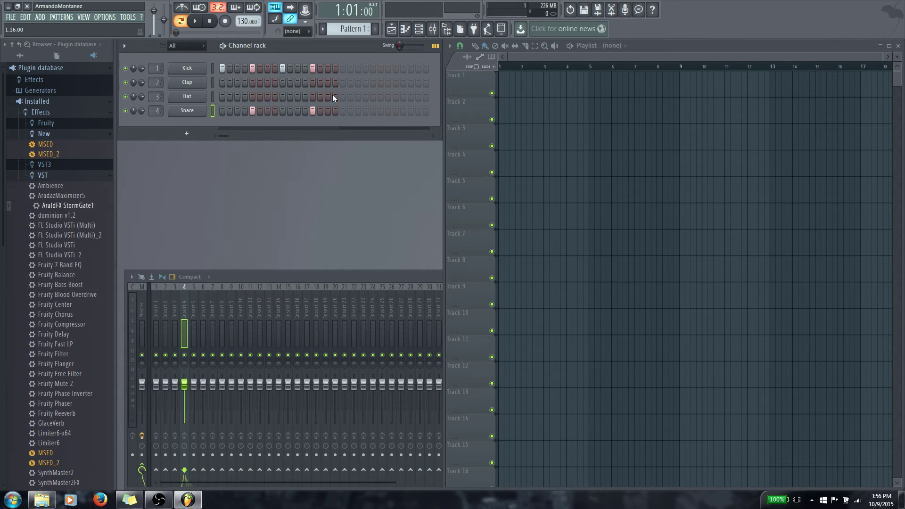
Try all 16 Hat steps, then clear them to a single hit on step 15 and audition.
{"action": "left_click_drag", "start_coordinate": [333, 96], "coordinate": [222, 97]}
{"action": "left_click", "coordinate": [194, 21]}
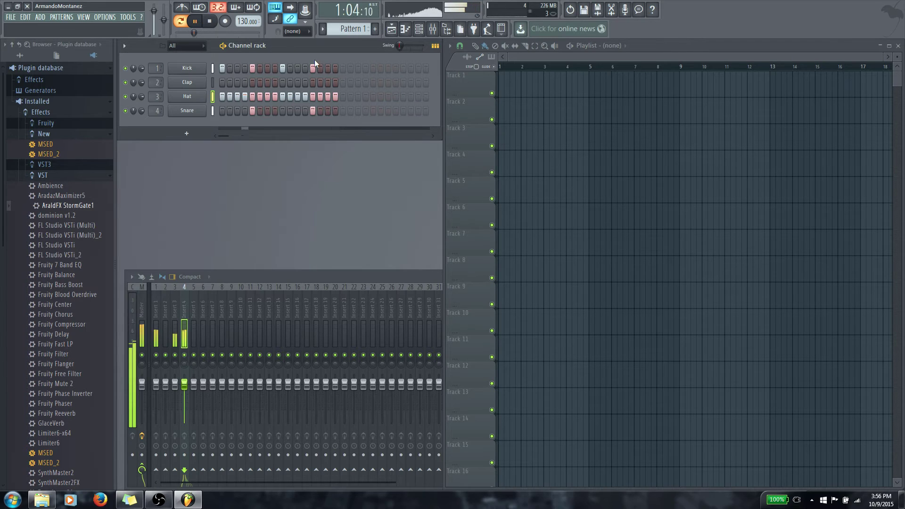
{"action": "left_click", "coordinate": [211, 23]}
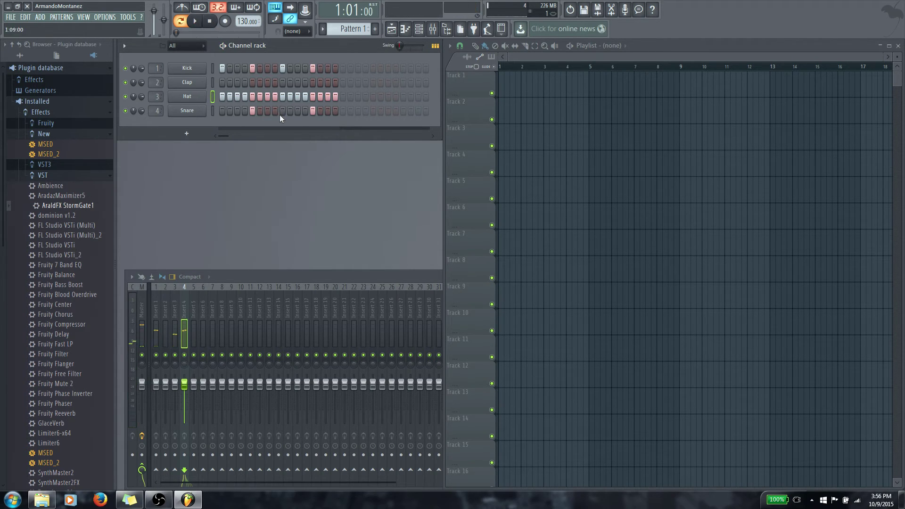
{"action": "left_click_drag", "start_coordinate": [335, 96], "coordinate": [222, 96]}
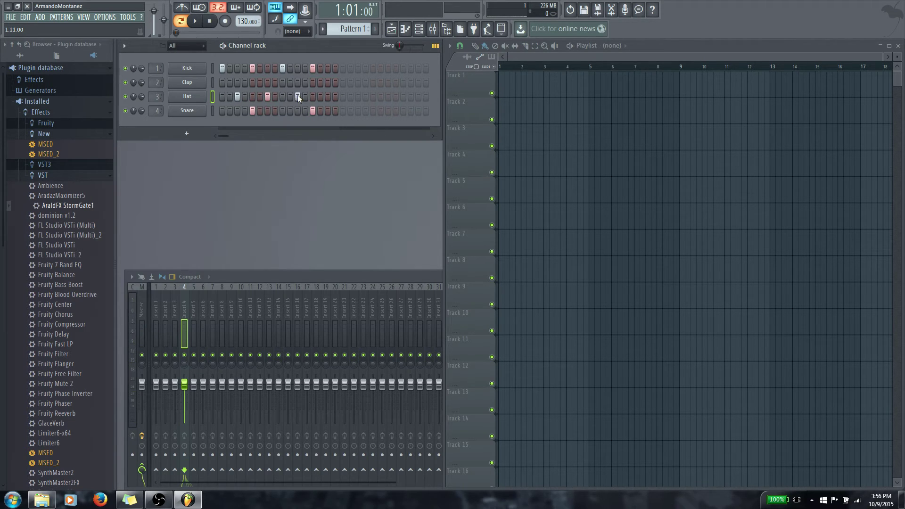
{"action": "left_click", "coordinate": [328, 96]}
{"action": "left_click", "coordinate": [195, 21]}
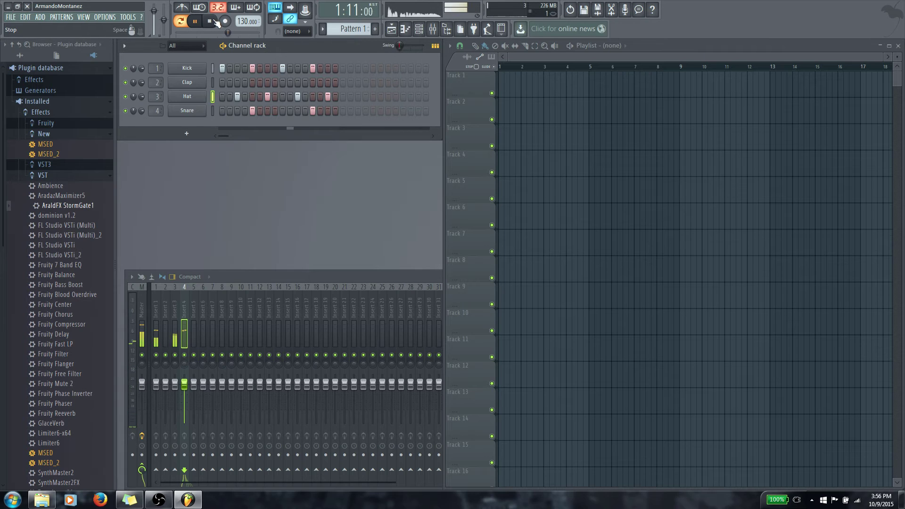
{"action": "key", "text": "space"}
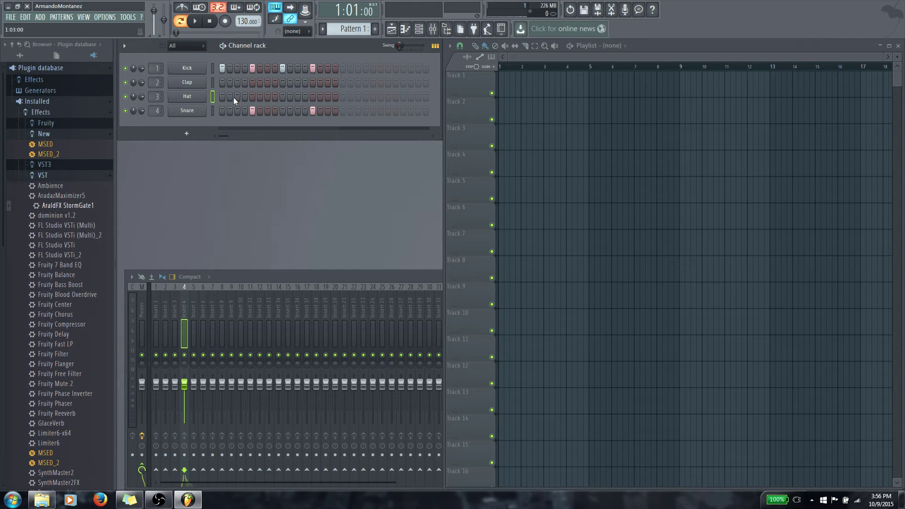
{"action": "left_click", "coordinate": [193, 83]}
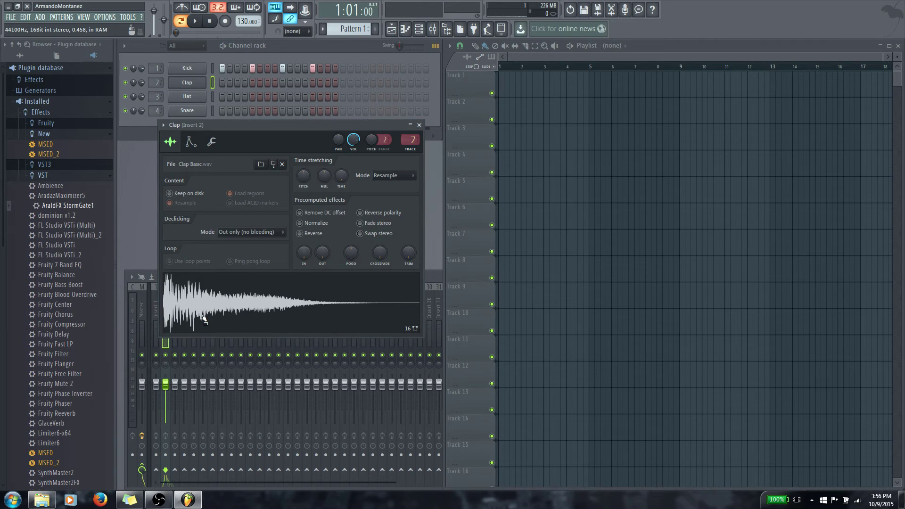
{"action": "left_click", "coordinate": [419, 125]}
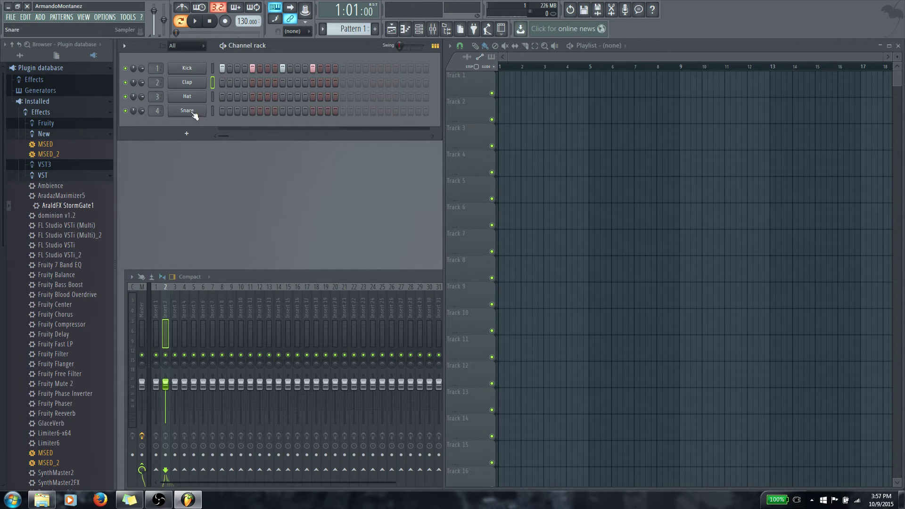
Add a DirectWave channel below Snare, close its window, and replace it with a Sampler.
{"action": "left_click", "coordinate": [189, 135]}
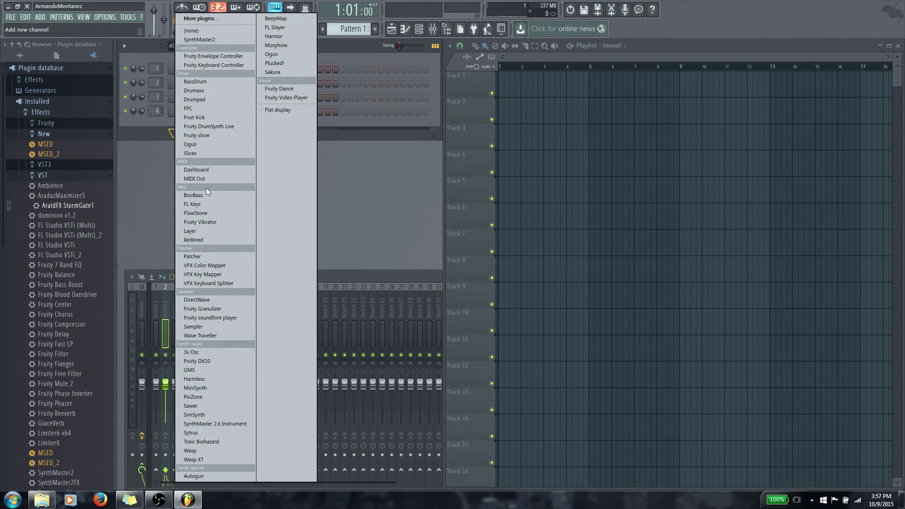
{"action": "left_click", "coordinate": [210, 301]}
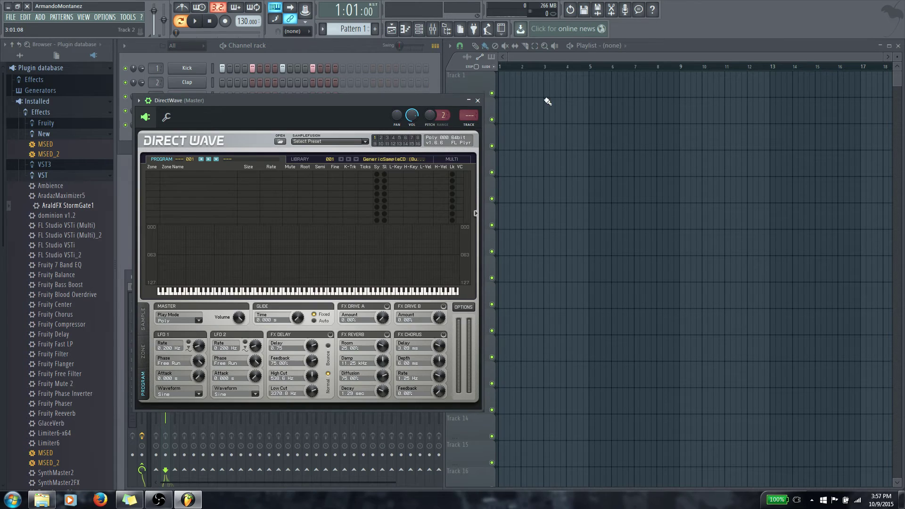
{"action": "left_click", "coordinate": [478, 101]}
{"action": "left_click", "coordinate": [183, 125]}
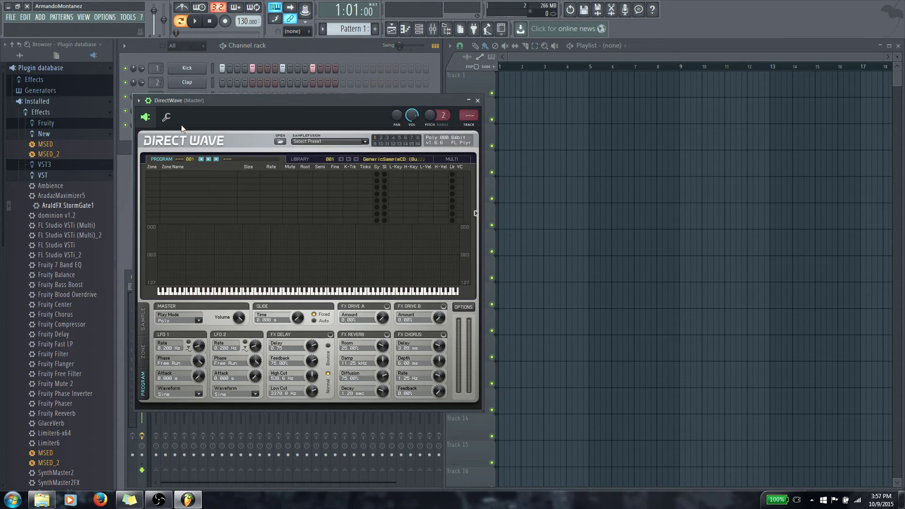
{"action": "left_click", "coordinate": [477, 101]}
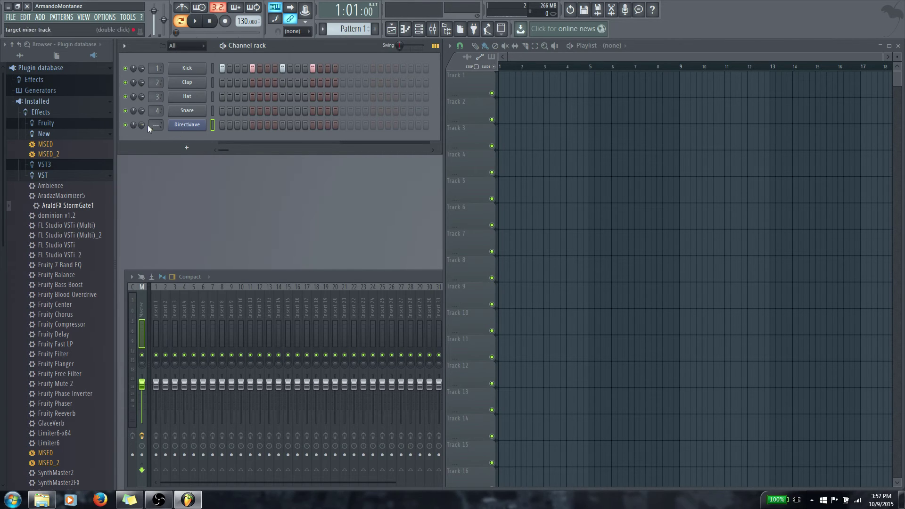
{"action": "right_click", "coordinate": [183, 128]}
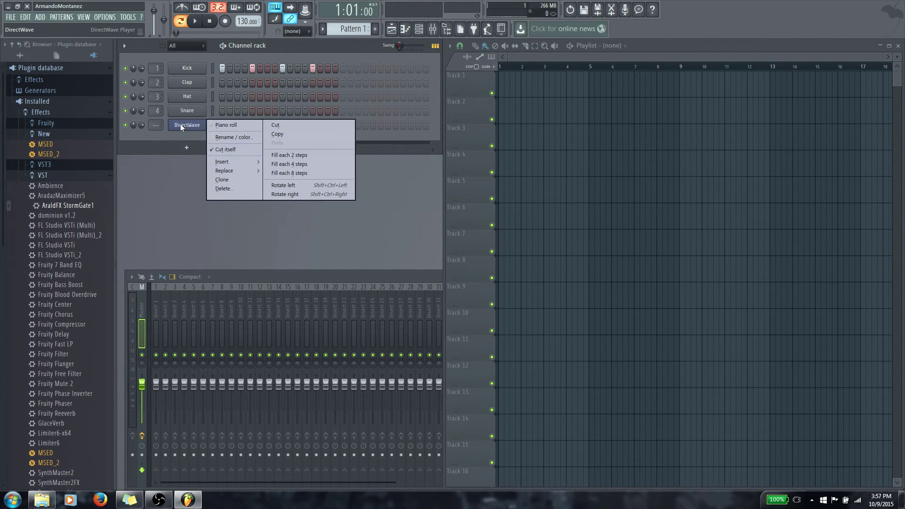
{"action": "mouse_move", "coordinate": [243, 172]}
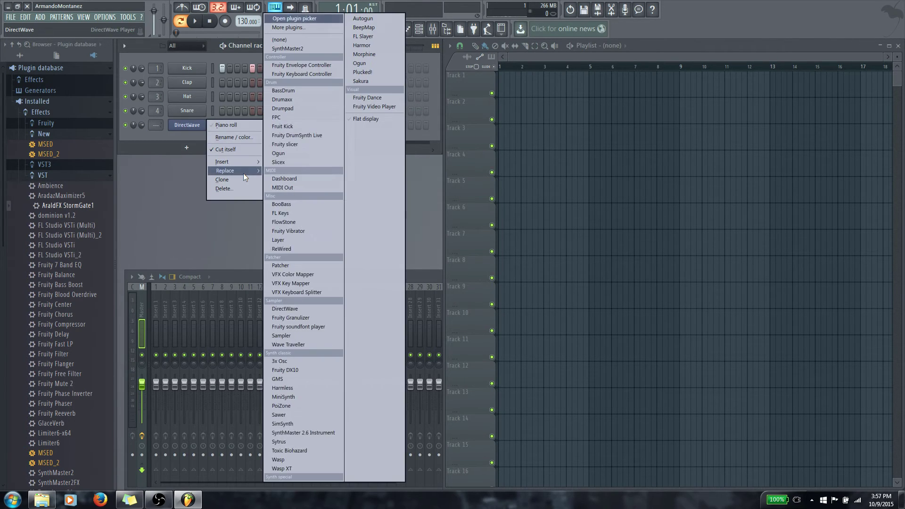
{"action": "left_click", "coordinate": [290, 334]}
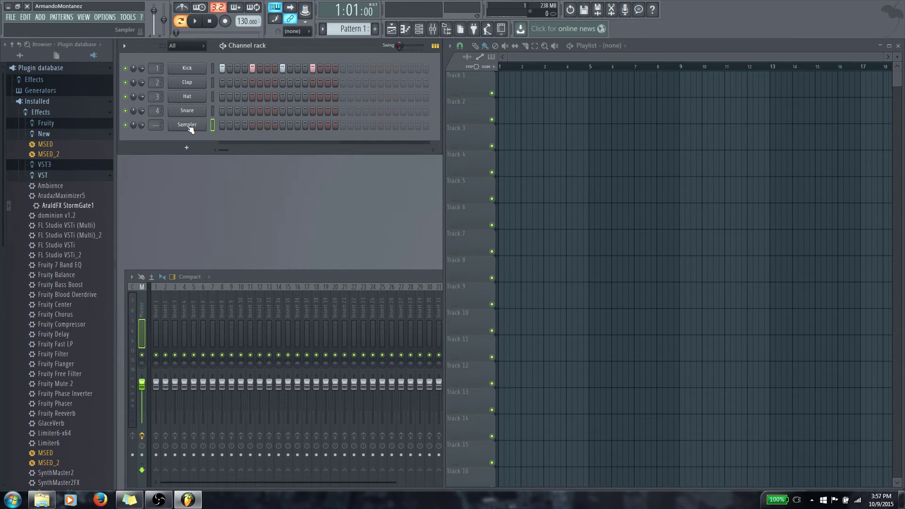
Open the new Sampler's settings, move them aside, and check the Snare channel's settings.
{"action": "left_click", "coordinate": [187, 124]}
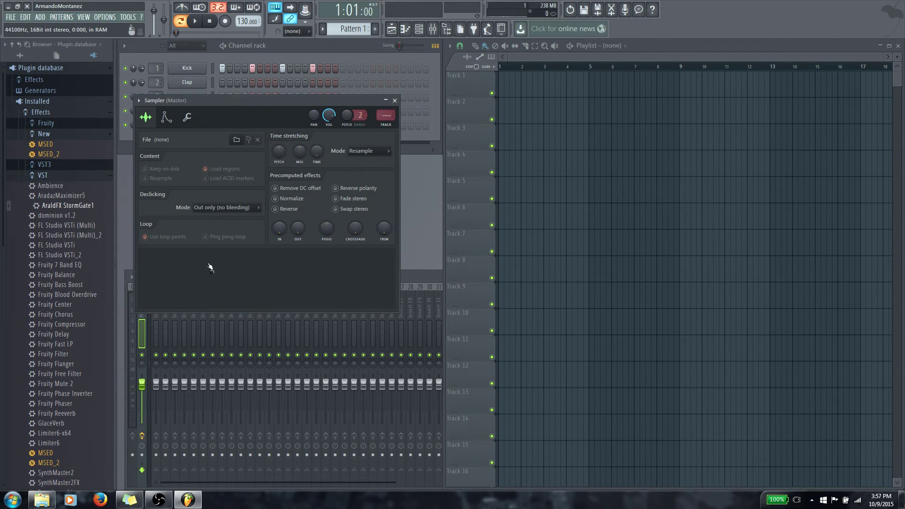
{"action": "left_click_drag", "start_coordinate": [238, 99], "coordinate": [470, 66]}
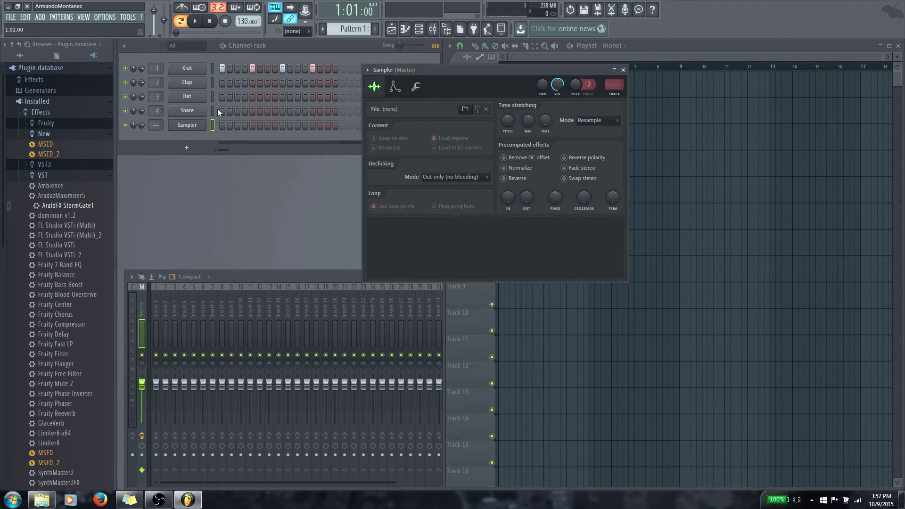
{"action": "left_click", "coordinate": [187, 111]}
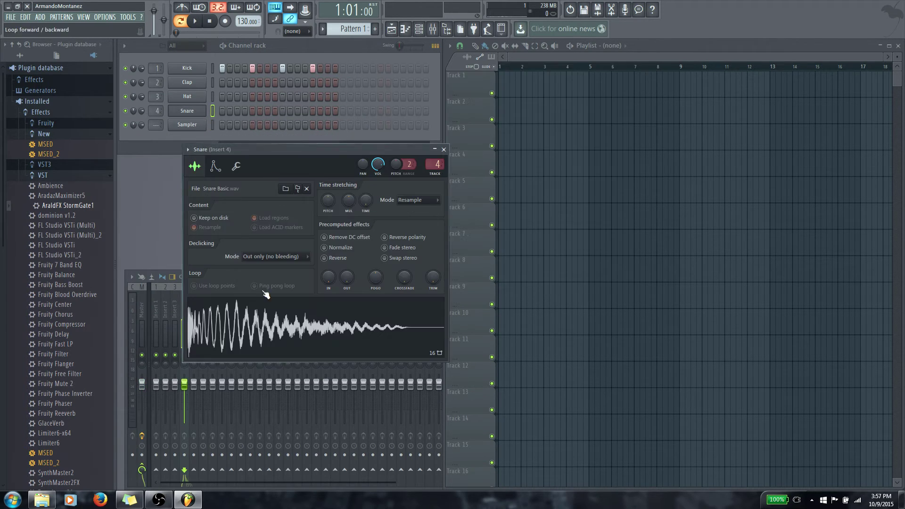
{"action": "left_click", "coordinate": [443, 149]}
{"action": "left_click", "coordinate": [188, 125]}
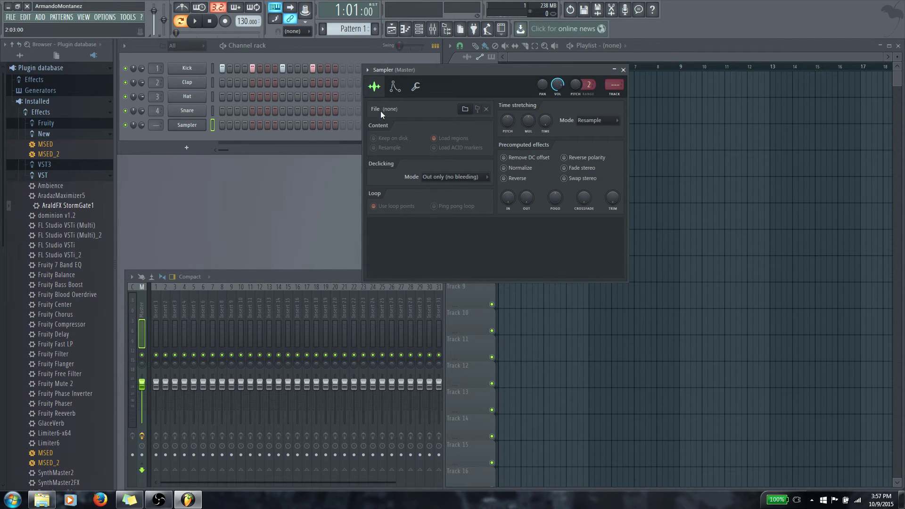
Browse for a Sampler sample, cancel, close the Sampler, and open the Snare channel's settings.
{"action": "left_click", "coordinate": [466, 109]}
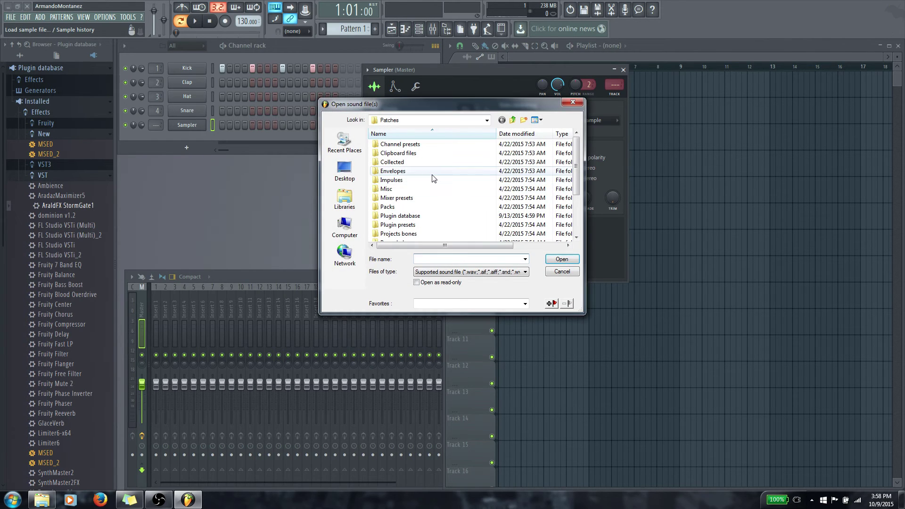
{"action": "scroll", "coordinate": [434, 181], "scroll_direction": "down", "scroll_amount": 3}
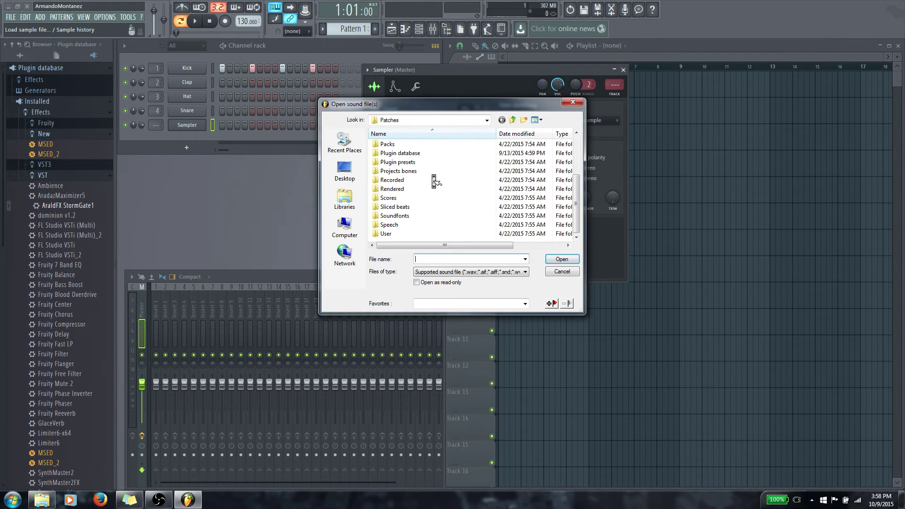
{"action": "scroll", "coordinate": [434, 181], "scroll_direction": "up", "scroll_amount": 3}
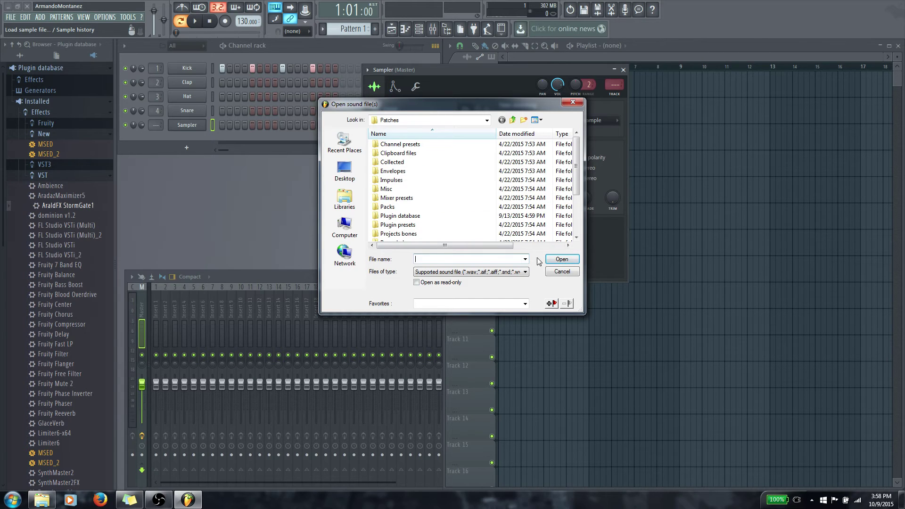
{"action": "left_click", "coordinate": [563, 272]}
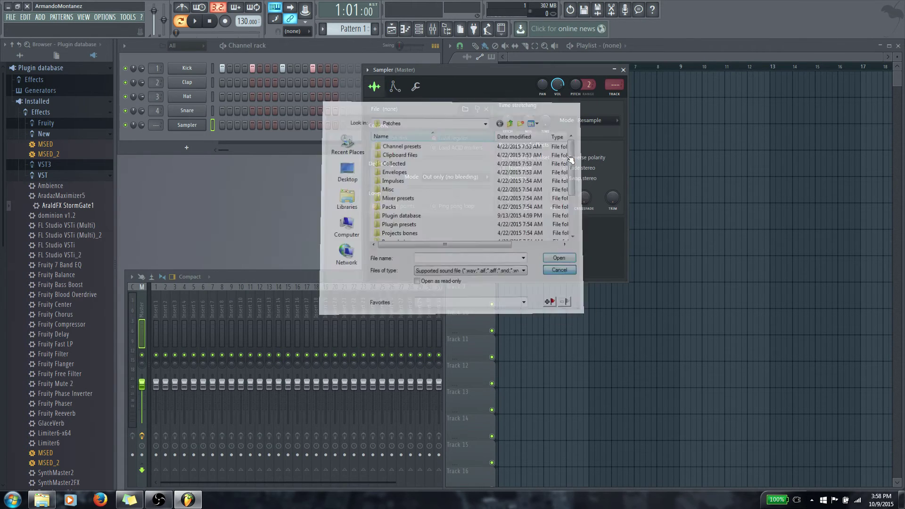
{"action": "left_click", "coordinate": [623, 70]}
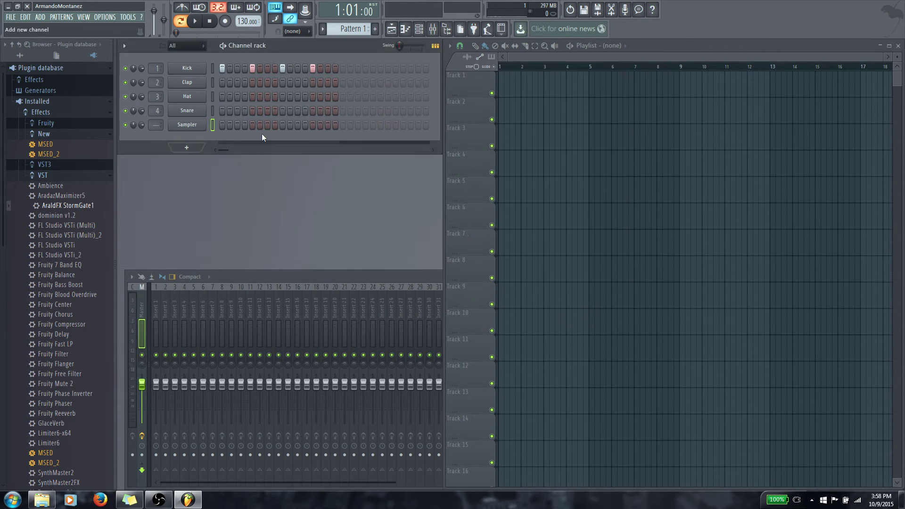
{"action": "left_click", "coordinate": [187, 110]}
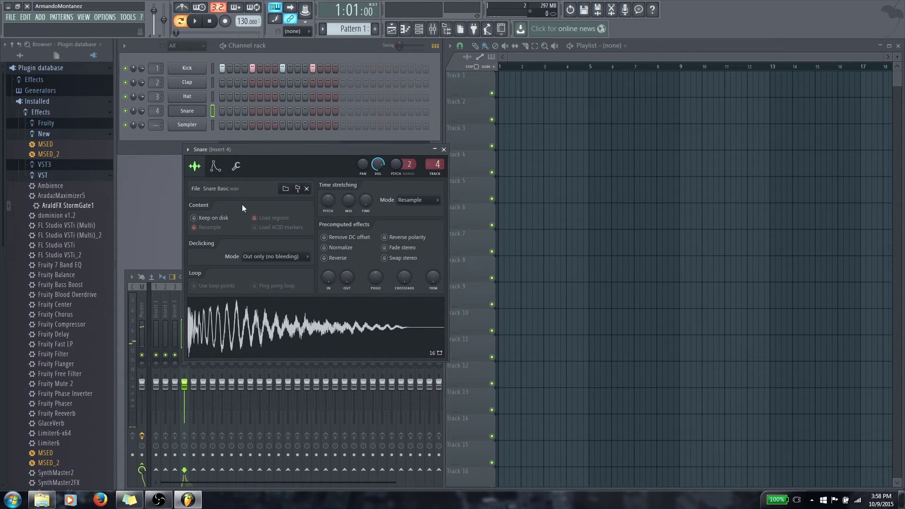
Browse the Snare channel's sample folders, then close the browser without loading anything.
{"action": "left_click", "coordinate": [285, 189]}
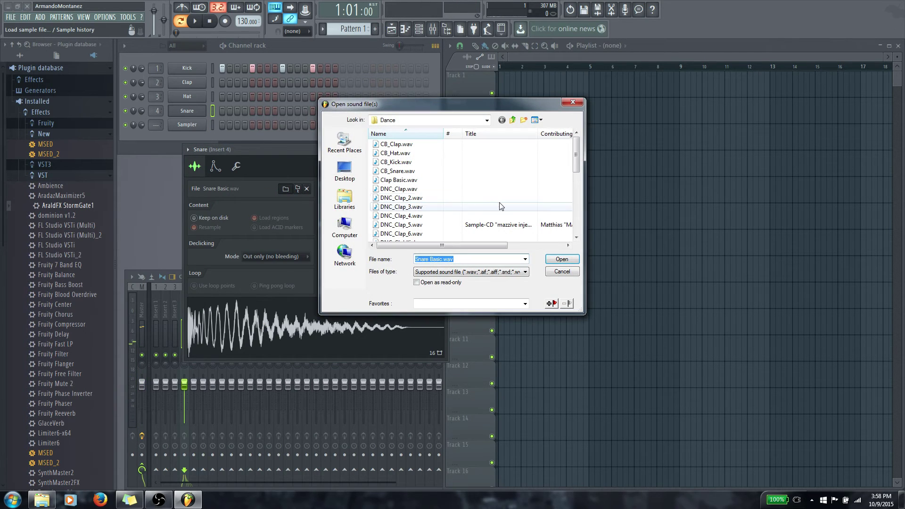
{"action": "left_click", "coordinate": [487, 120]}
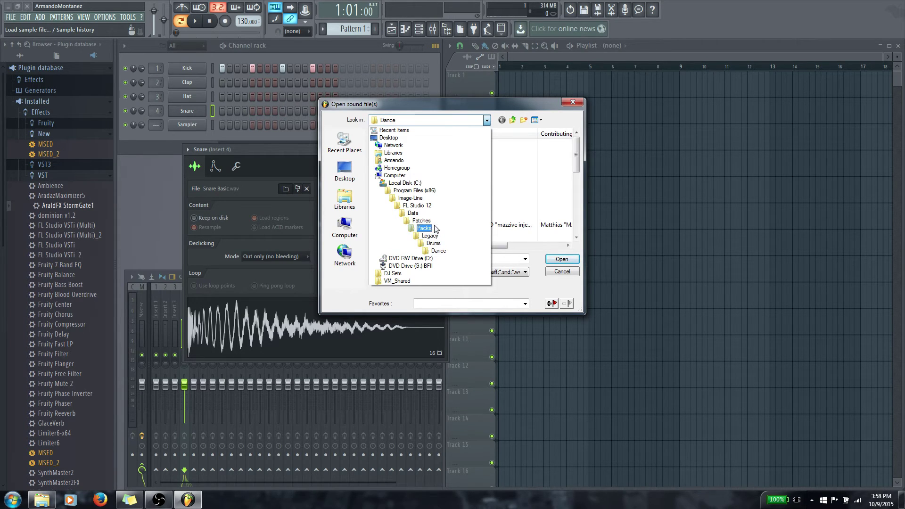
{"action": "left_click", "coordinate": [575, 105]}
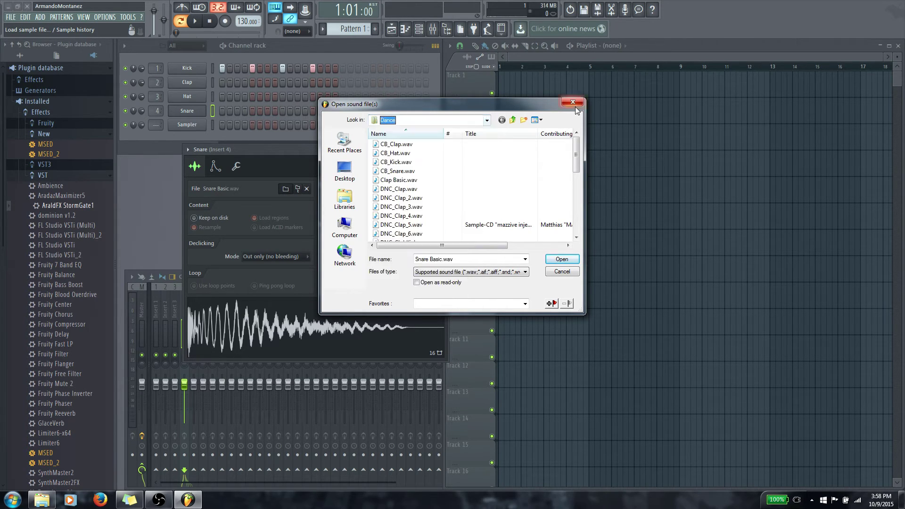
{"action": "left_click", "coordinate": [575, 106]}
Load DNC_Ride.wav from the Dance folder into the empty Sampler channel.
{"action": "left_click", "coordinate": [188, 128]}
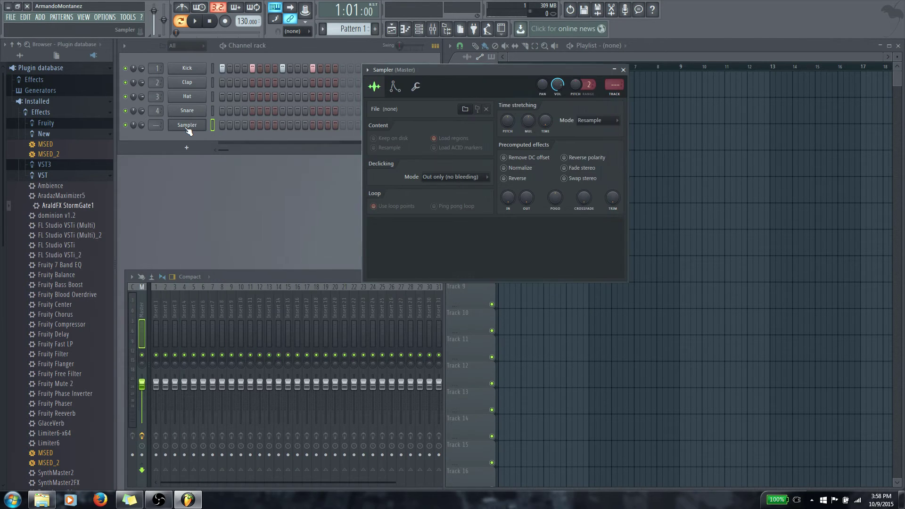
{"action": "left_click", "coordinate": [465, 110]}
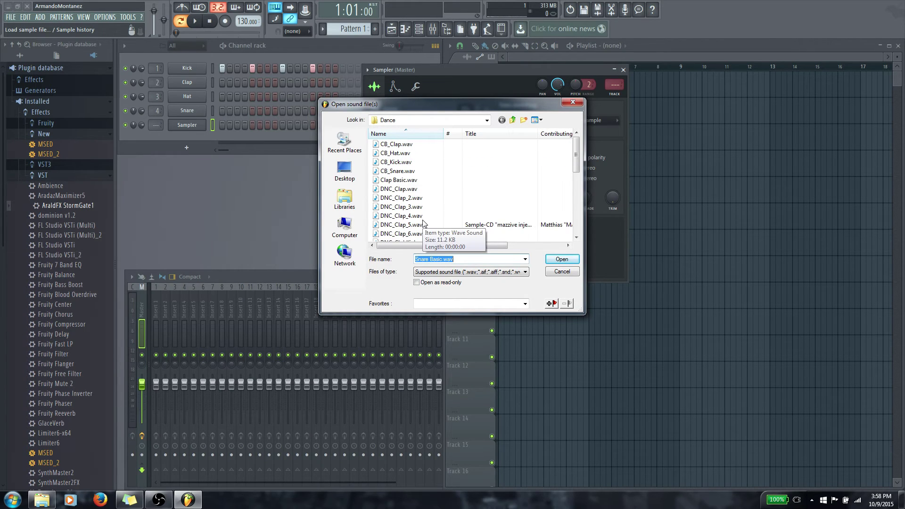
{"action": "scroll", "coordinate": [409, 228], "scroll_direction": "down", "scroll_amount": 5}
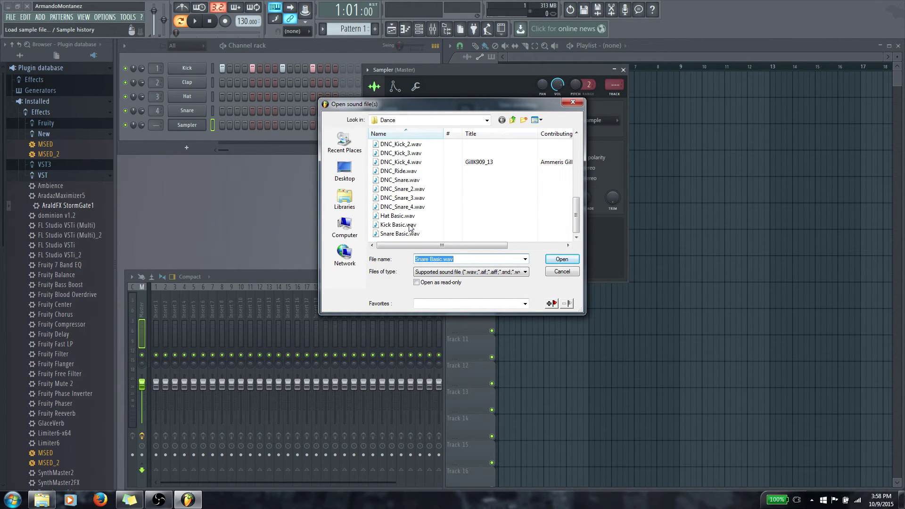
{"action": "left_click", "coordinate": [399, 170]}
{"action": "left_click", "coordinate": [559, 260]}
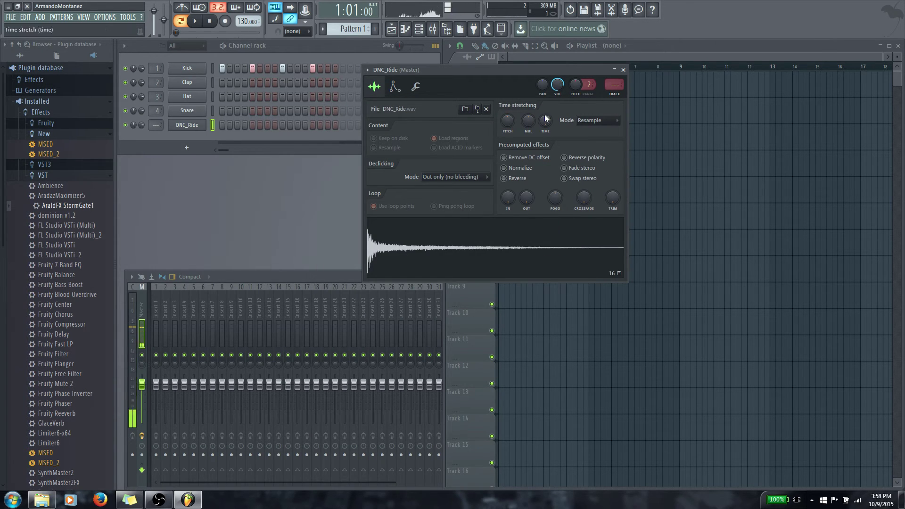
Close the DNC_Ride settings, put ride hits on steps 1 and 13, and start playback.
{"action": "left_click", "coordinate": [623, 70]}
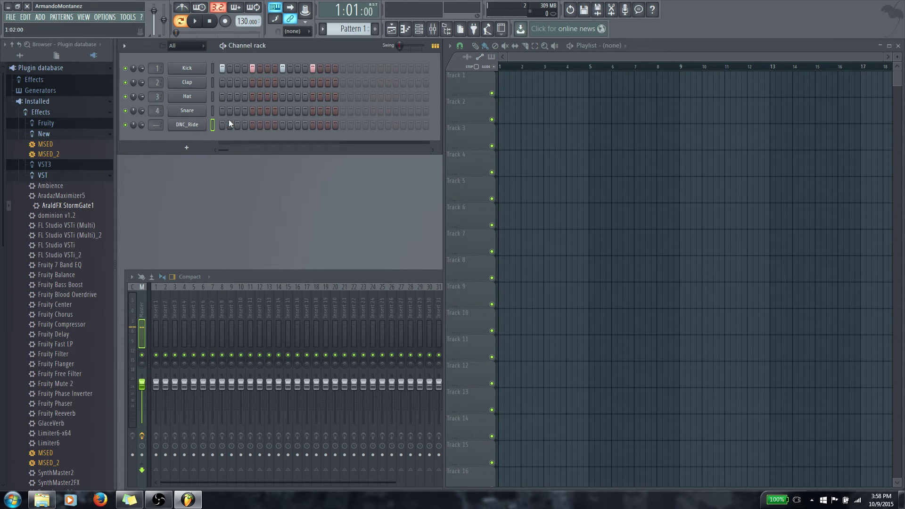
{"action": "left_click", "coordinate": [223, 124]}
{"action": "left_click", "coordinate": [313, 124]}
{"action": "left_click", "coordinate": [195, 21]}
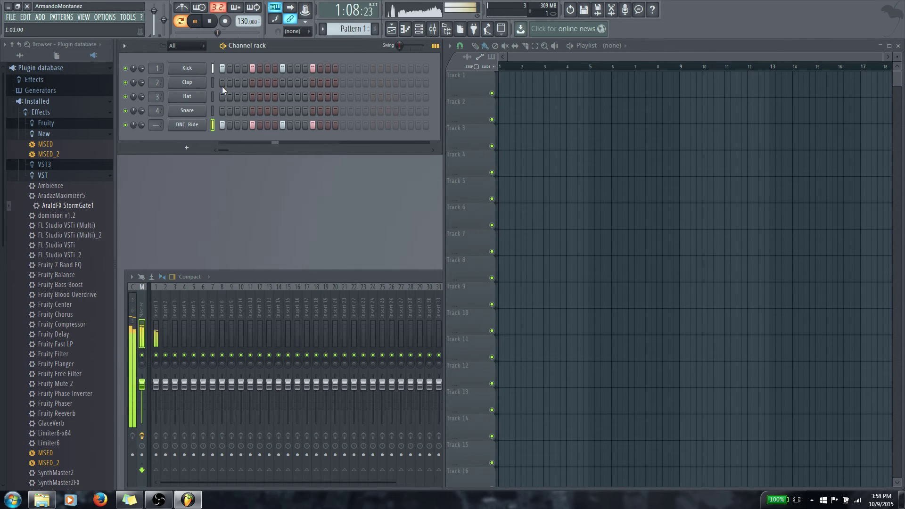
Program hat hits on steps 3, 4, 7, 11, 12 and 15 while the loop plays.
{"action": "left_click", "coordinate": [237, 97]}
{"action": "left_click", "coordinate": [245, 96]}
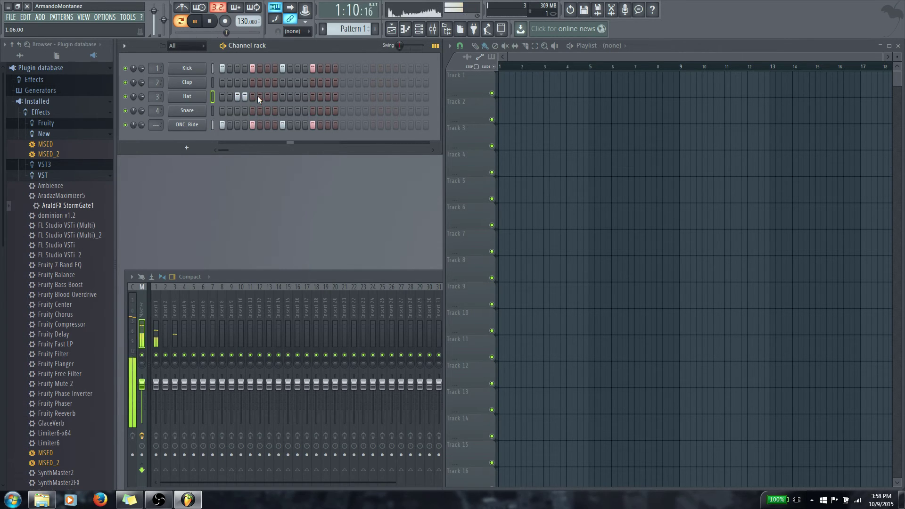
{"action": "left_click", "coordinate": [267, 97]}
{"action": "left_click", "coordinate": [275, 97]}
{"action": "left_click", "coordinate": [297, 96]}
{"action": "left_click", "coordinate": [305, 97]}
{"action": "left_click", "coordinate": [328, 96]}
{"action": "left_click", "coordinate": [335, 96]}
{"action": "left_click", "coordinate": [275, 97]}
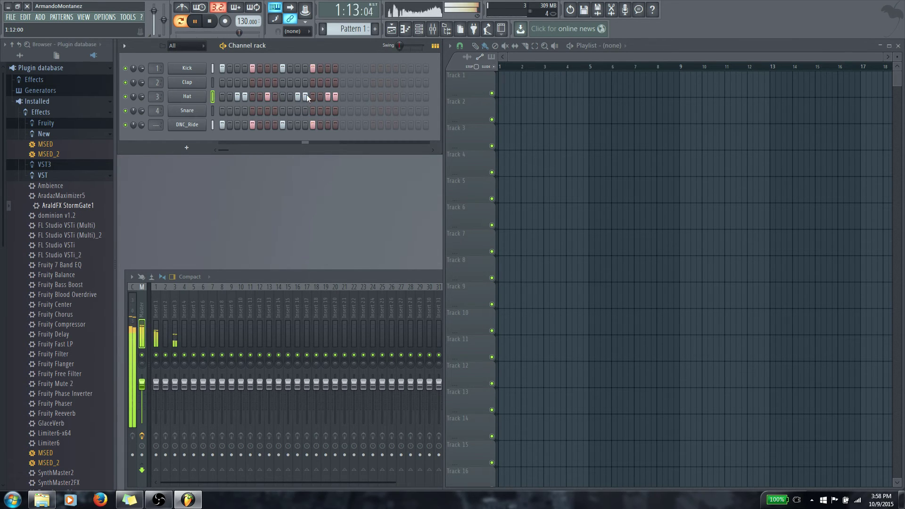
{"action": "left_click", "coordinate": [336, 96]}
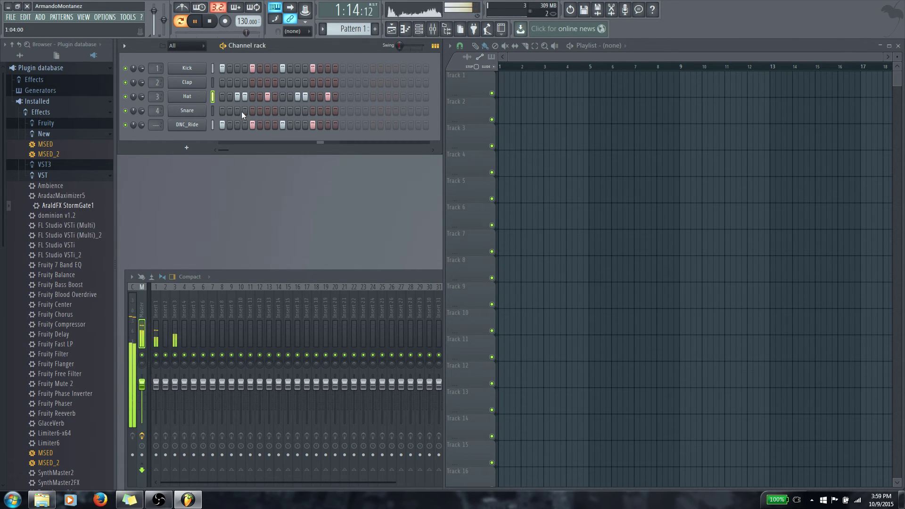
Put snare and clap hits on steps 5 and 13, then stop playback.
{"action": "left_click", "coordinate": [252, 111]}
{"action": "left_click", "coordinate": [253, 82]}
{"action": "left_click", "coordinate": [313, 82]}
{"action": "left_click", "coordinate": [312, 111]}
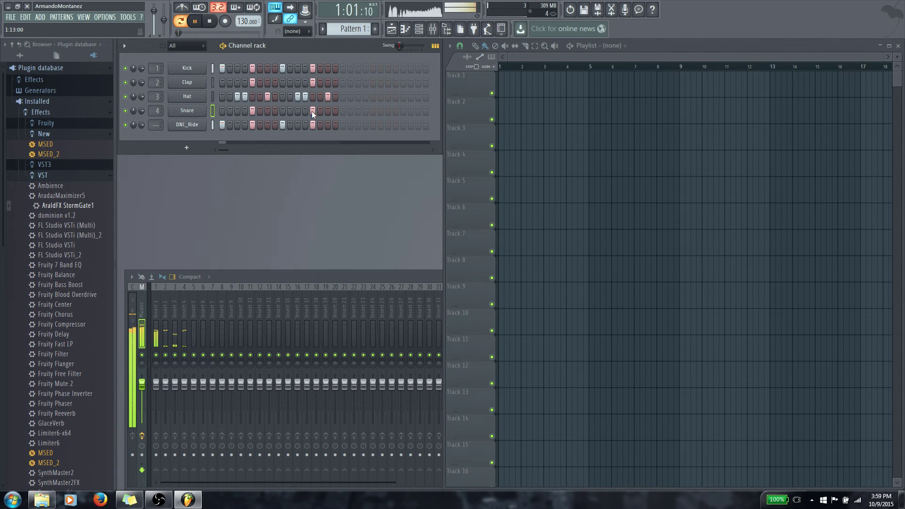
{"action": "left_click", "coordinate": [320, 82]}
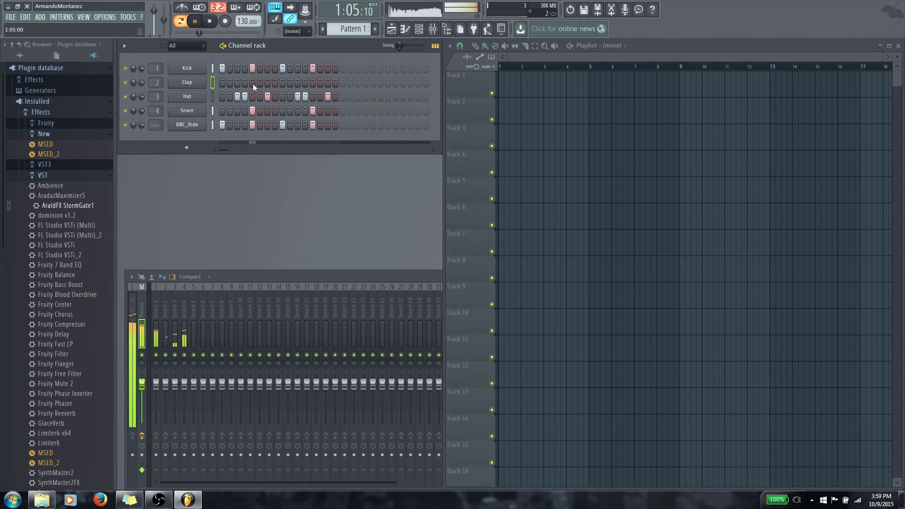
{"action": "left_click", "coordinate": [252, 83]}
{"action": "left_click", "coordinate": [314, 82]}
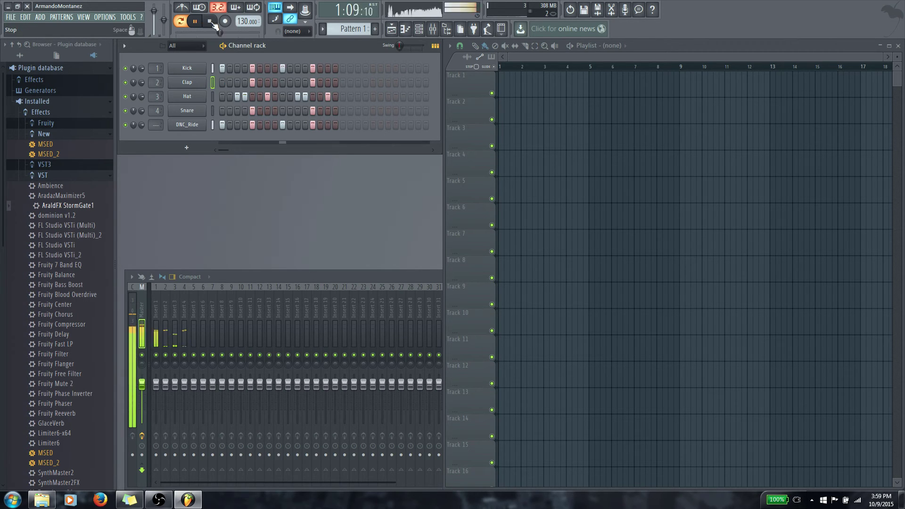
{"action": "left_click", "coordinate": [213, 23]}
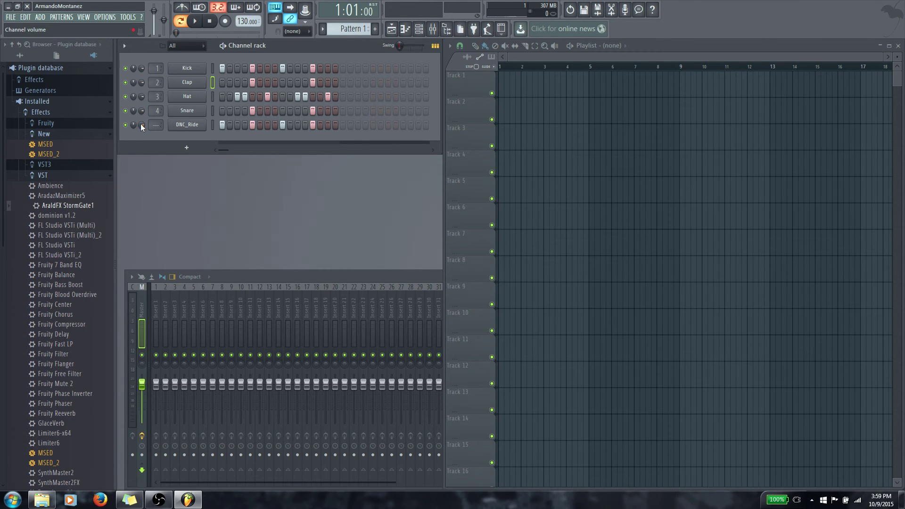
With the loop playing, turn the DNC_Ride and Hat channel volumes down to about 60%.
{"action": "left_click", "coordinate": [195, 22]}
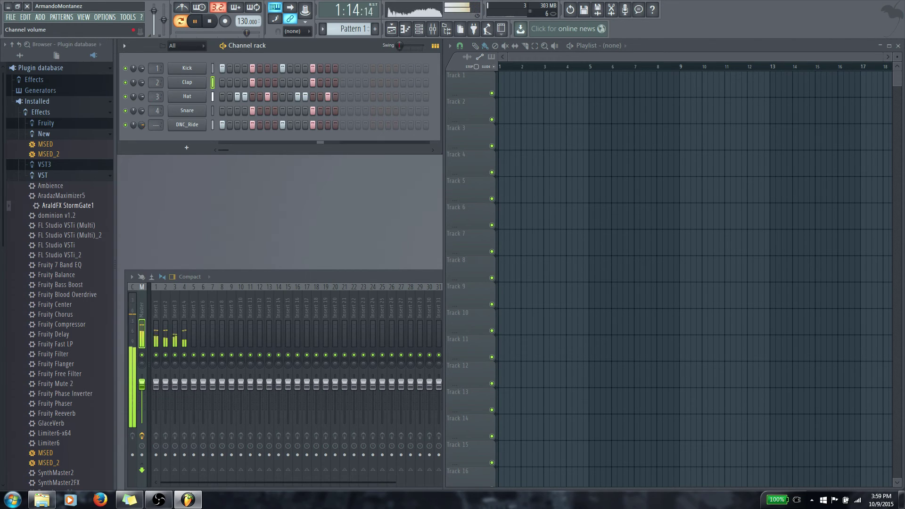
{"action": "left_click_drag", "start_coordinate": [141, 124], "coordinate": [141, 135]}
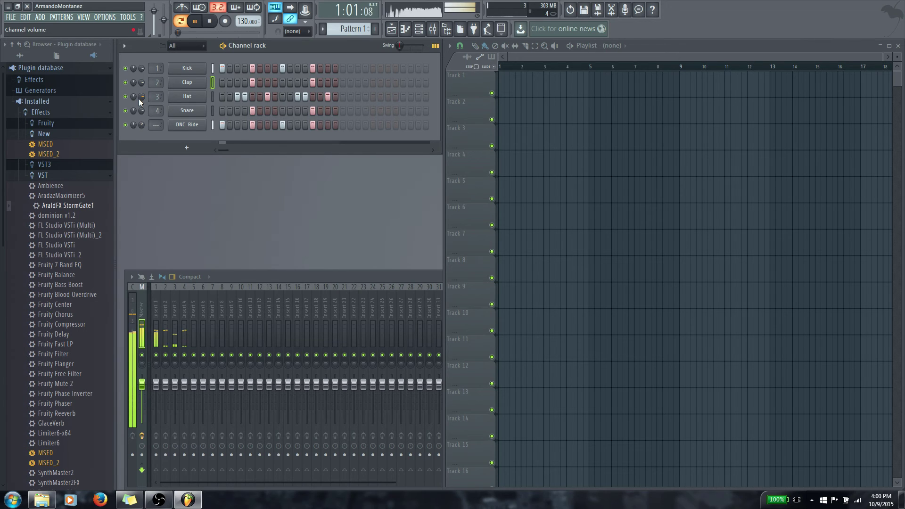
{"action": "mouse_move", "coordinate": [140, 94]}
{"action": "left_mouse_down"}
{"action": "mouse_move", "coordinate": [140, 127]}
{"action": "mouse_move", "coordinate": [140, 85]}
{"action": "left_mouse_up"}
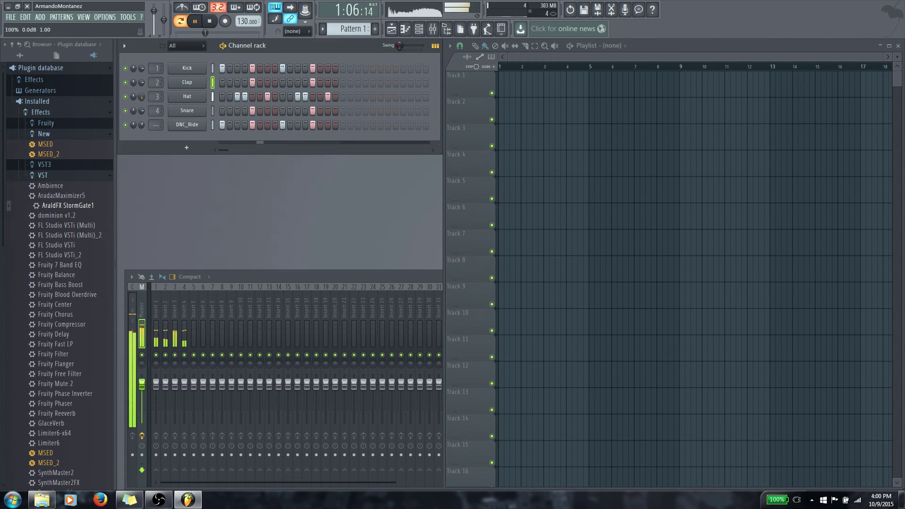
{"action": "left_click_drag", "start_coordinate": [141, 84], "coordinate": [140, 104]}
Stop the loop, play it again to hear the new balance, then stop it.
{"action": "left_click", "coordinate": [211, 22]}
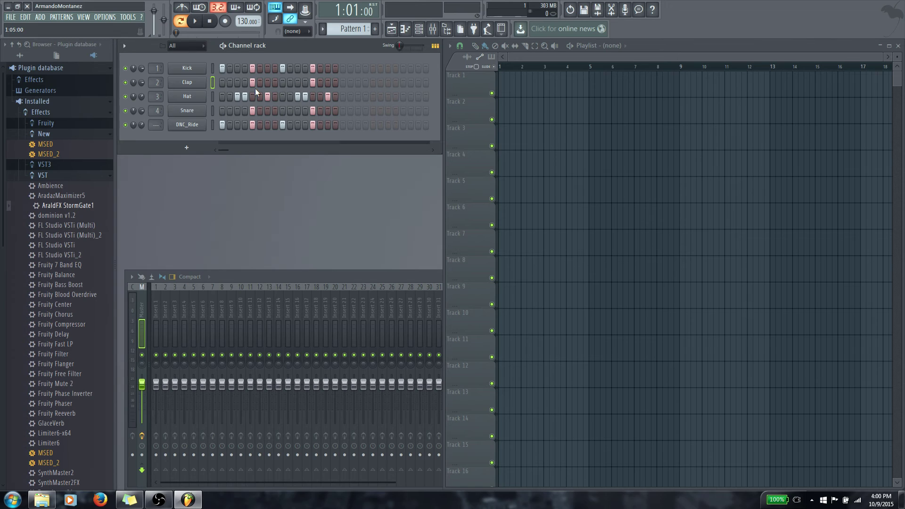
{"action": "left_click", "coordinate": [195, 21]}
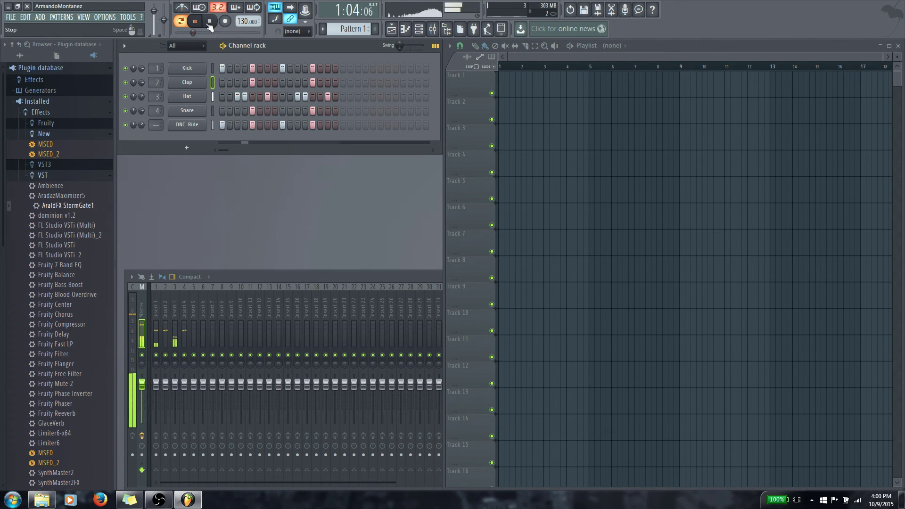
{"action": "key", "text": "space"}
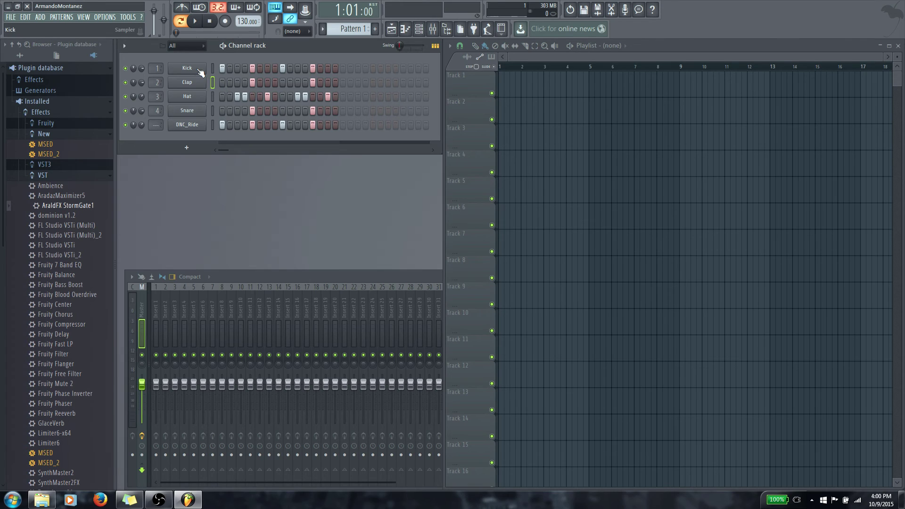
In the DNC_Ride sampler, audition the CB_Hat, DNC_Clap_5 and CB_Kick samples.
{"action": "left_click", "coordinate": [188, 125]}
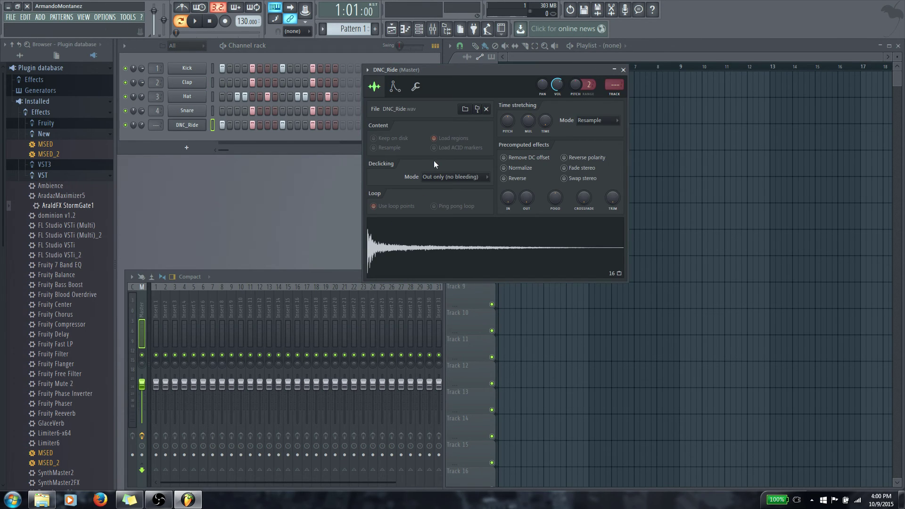
{"action": "left_click", "coordinate": [464, 108]}
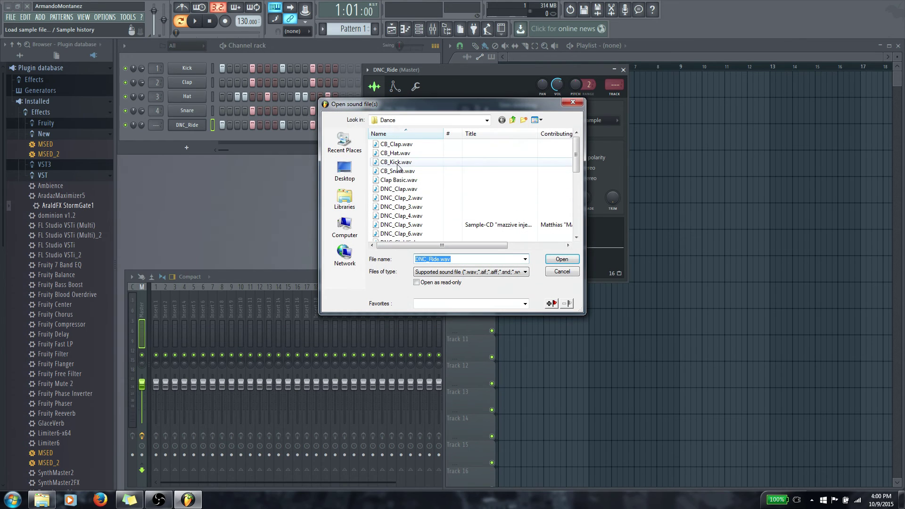
{"action": "left_click", "coordinate": [429, 158]}
{"action": "left_click", "coordinate": [405, 225]}
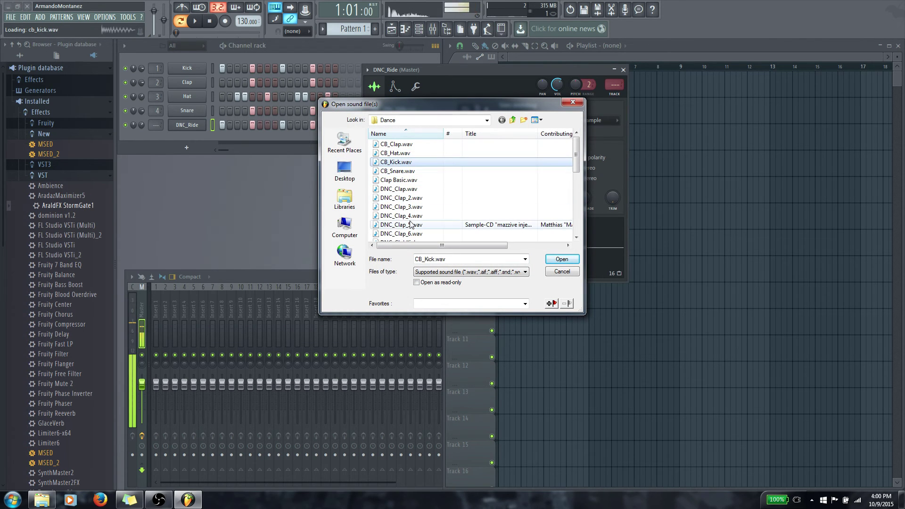
{"action": "left_click", "coordinate": [417, 162]}
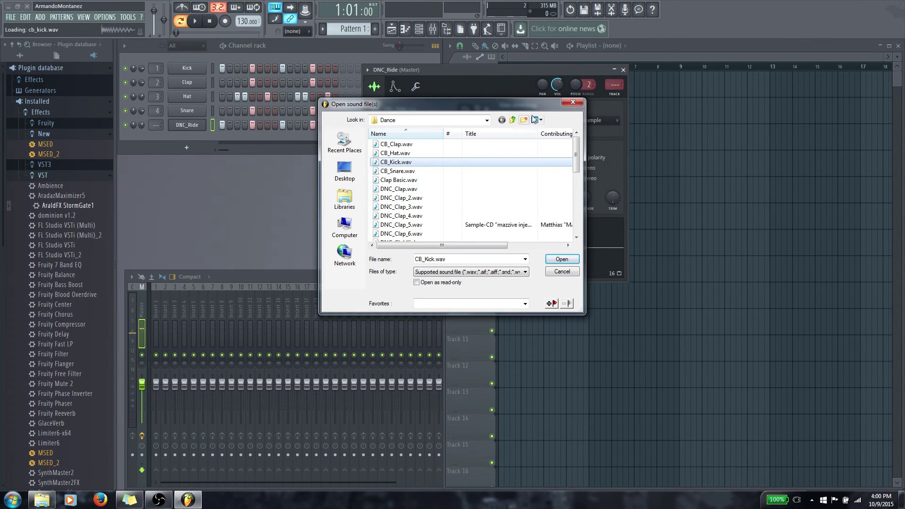
Audition RealDrumkits samples from RD_Clav to RD_Hat_4, then close the browser without loading any.
{"action": "left_click", "coordinate": [513, 120]}
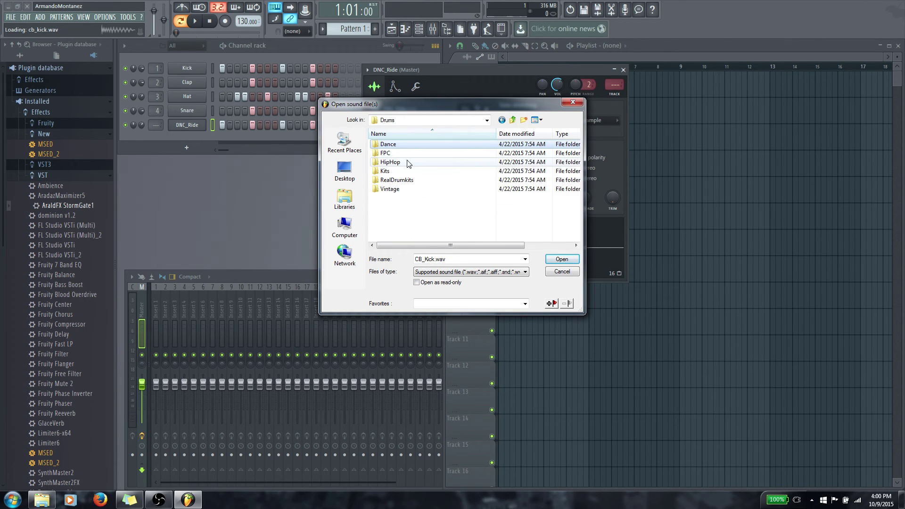
{"action": "double_click", "coordinate": [397, 180]}
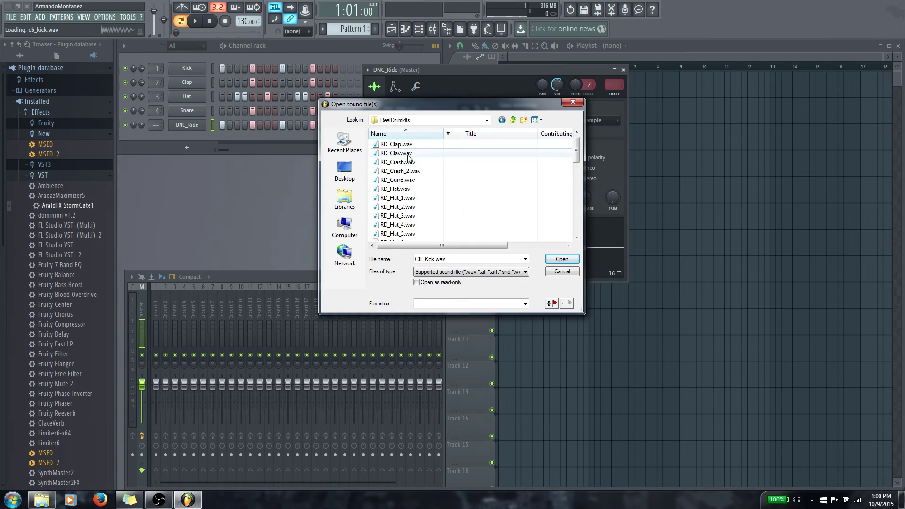
{"action": "left_click", "coordinate": [396, 153]}
{"action": "left_click", "coordinate": [406, 199]}
{"action": "left_click", "coordinate": [401, 208]}
{"action": "left_click", "coordinate": [401, 216]}
{"action": "left_click", "coordinate": [401, 226]}
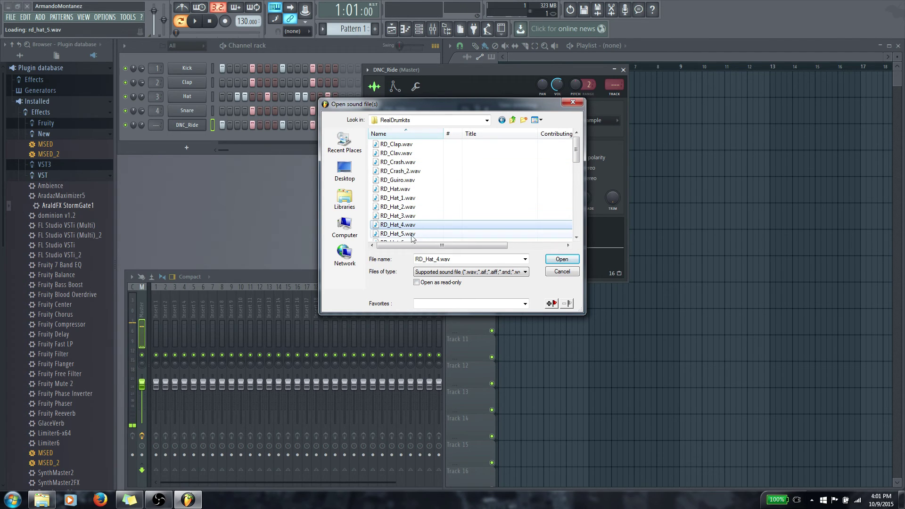
{"action": "left_click", "coordinate": [401, 235]}
{"action": "left_click", "coordinate": [562, 260]}
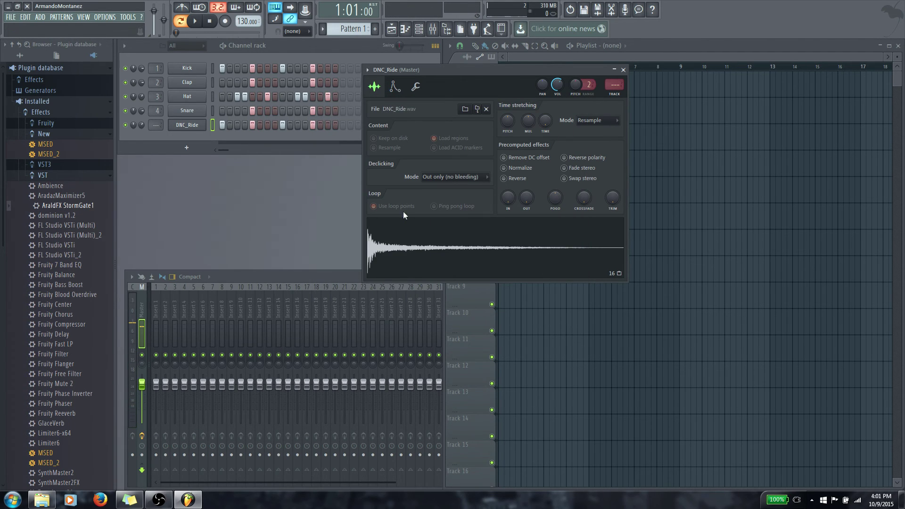
Close the DNC_Ride settings and add a fresh Sampler channel below DNC_Ride.
{"action": "left_click", "coordinate": [623, 69]}
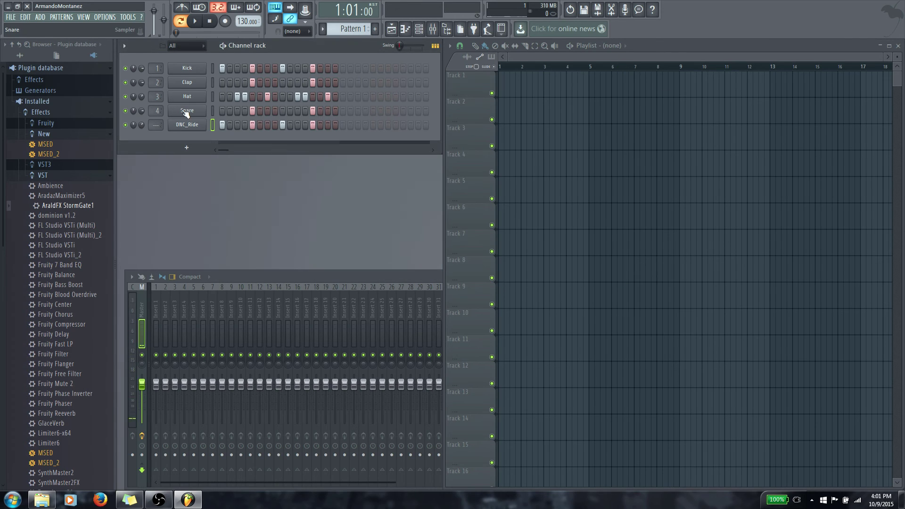
{"action": "left_click", "coordinate": [187, 149]}
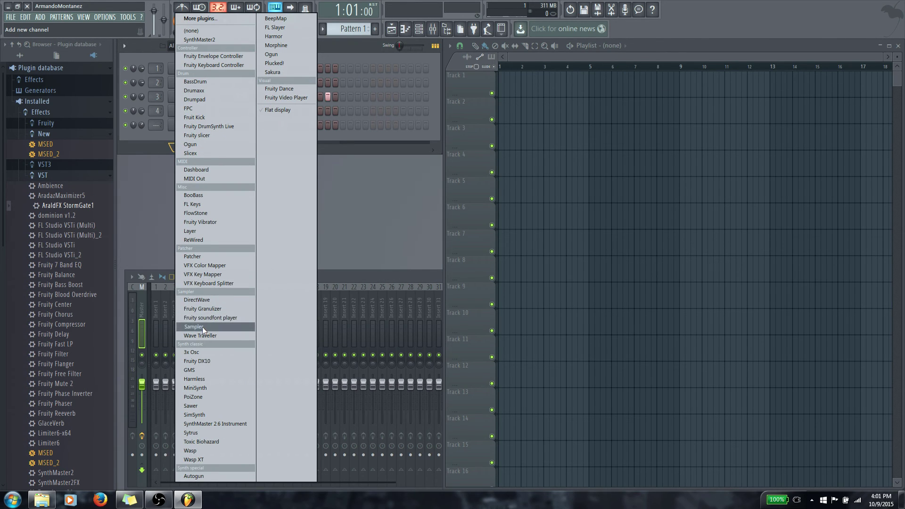
{"action": "left_click", "coordinate": [195, 327]}
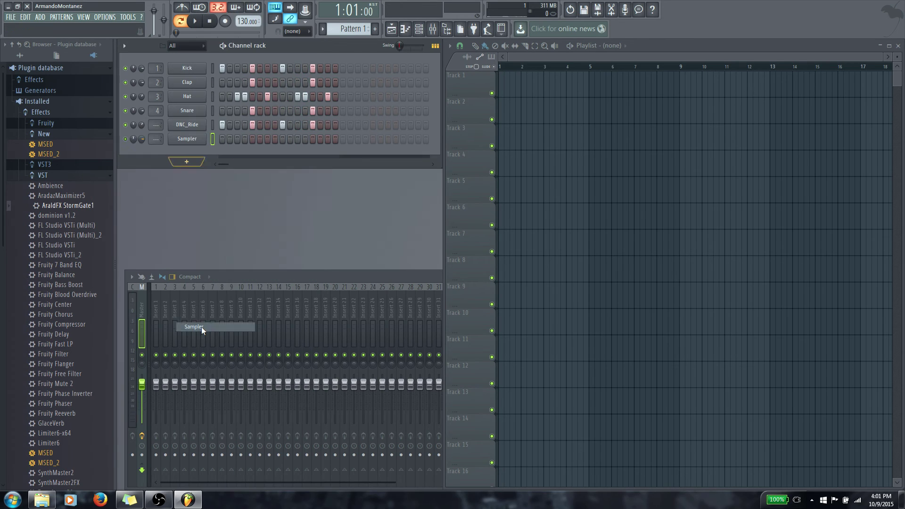
{"action": "right_click", "coordinate": [194, 139]}
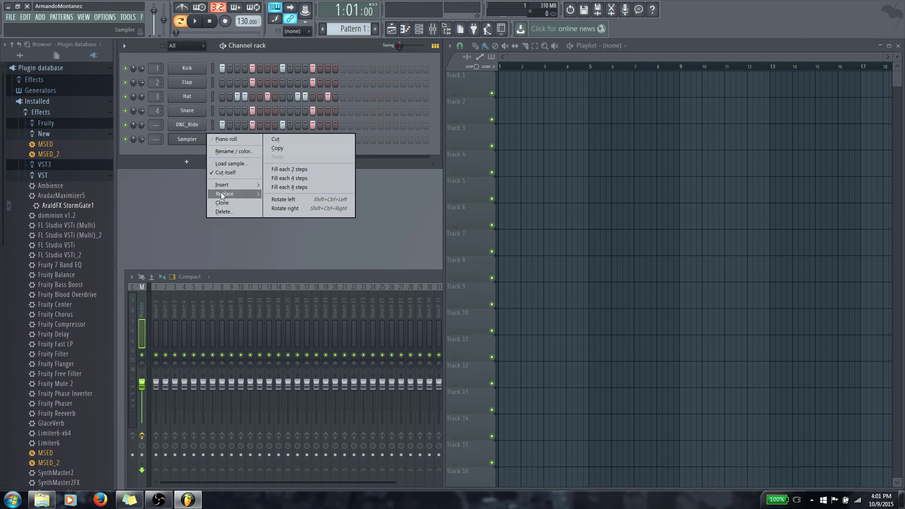
{"action": "mouse_move", "coordinate": [221, 191]}
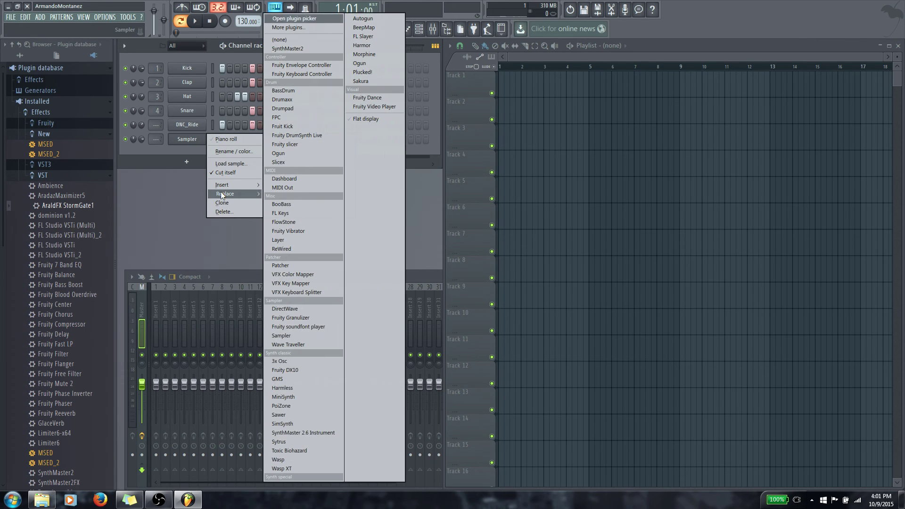
{"action": "left_click", "coordinate": [307, 337]}
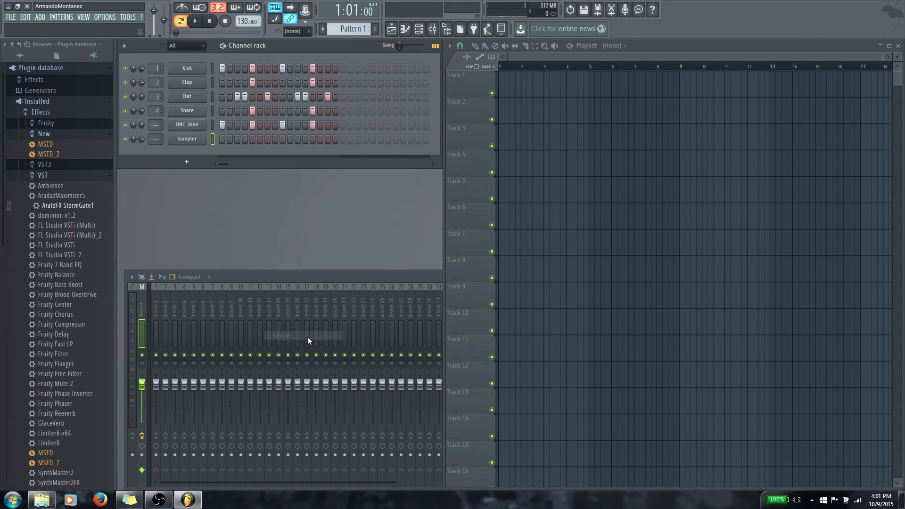
In the new Sampler channel, audition the DNC_Clap, Clap Basic and CB_Hat samples.
{"action": "left_click", "coordinate": [186, 139]}
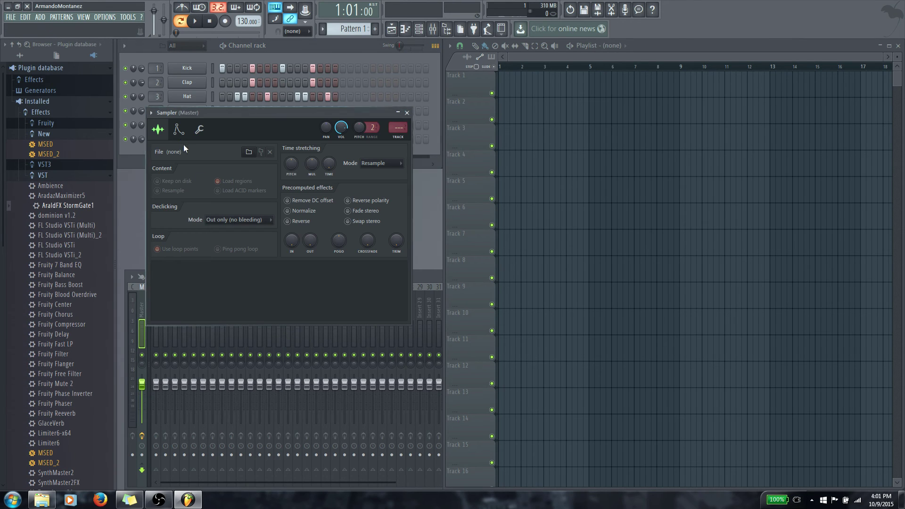
{"action": "left_click", "coordinate": [248, 152]}
{"action": "left_click", "coordinate": [424, 189]}
{"action": "left_click", "coordinate": [424, 180]}
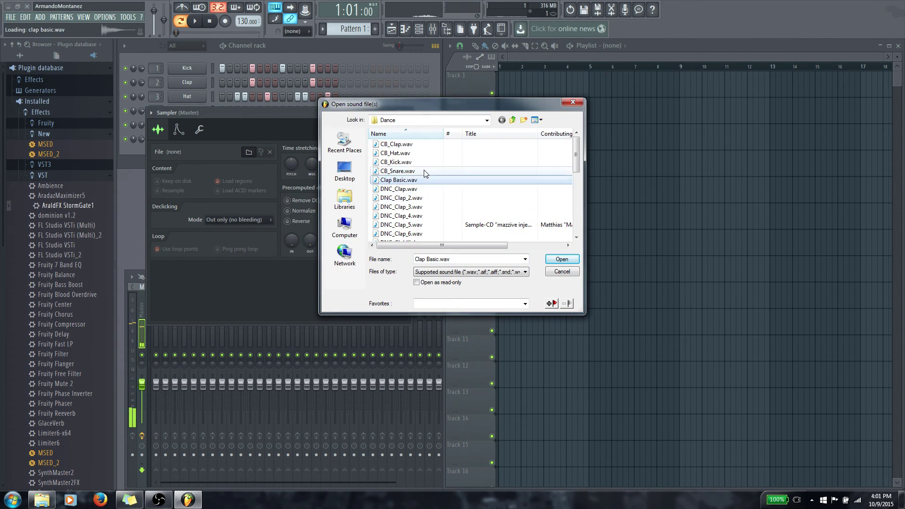
{"action": "left_click", "coordinate": [425, 162]}
{"action": "left_click", "coordinate": [425, 152]}
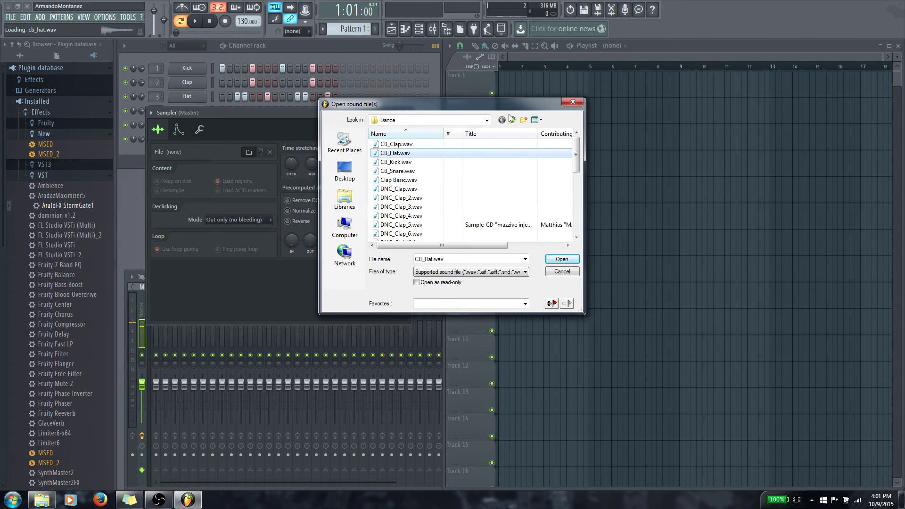
Load HIP_Kick_2.wav from Drums > HipHop into the new channel and put a kick hit on step 1.
{"action": "left_click", "coordinate": [511, 121]}
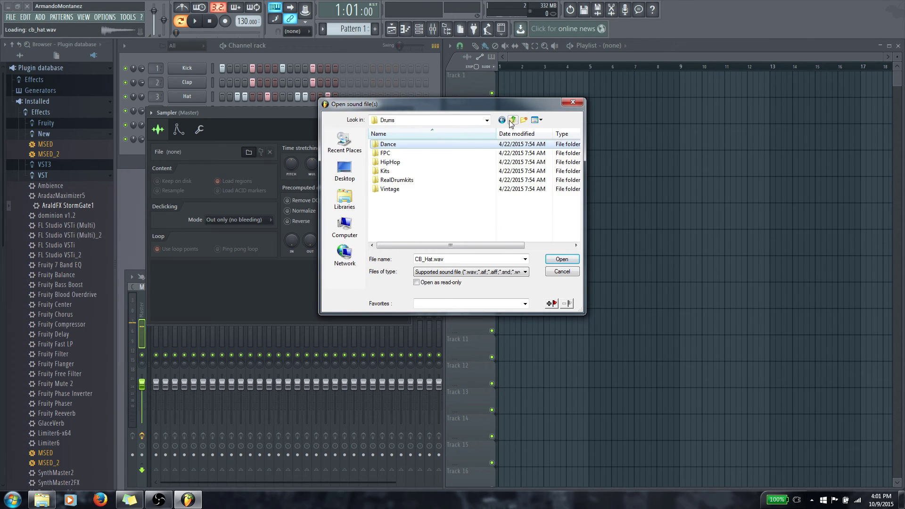
{"action": "double_click", "coordinate": [411, 165]}
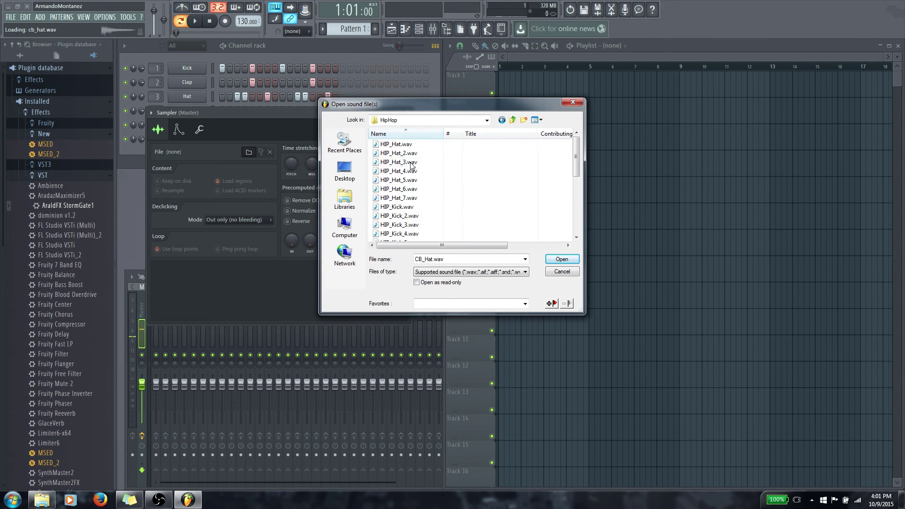
{"action": "left_click", "coordinate": [419, 208]}
{"action": "key", "text": "Down"}
{"action": "key", "text": "Down"}
{"action": "key", "text": "Down"}
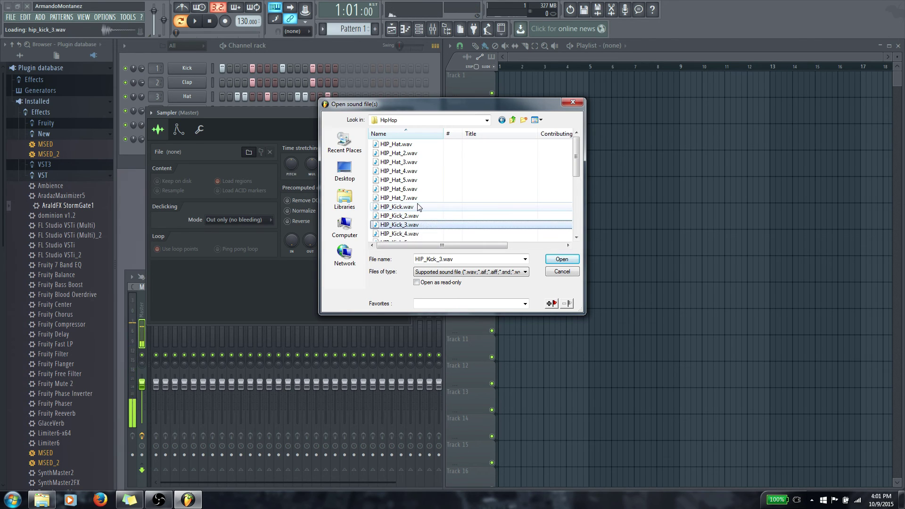
{"action": "key", "text": "Up"}
{"action": "key", "text": "Up"}
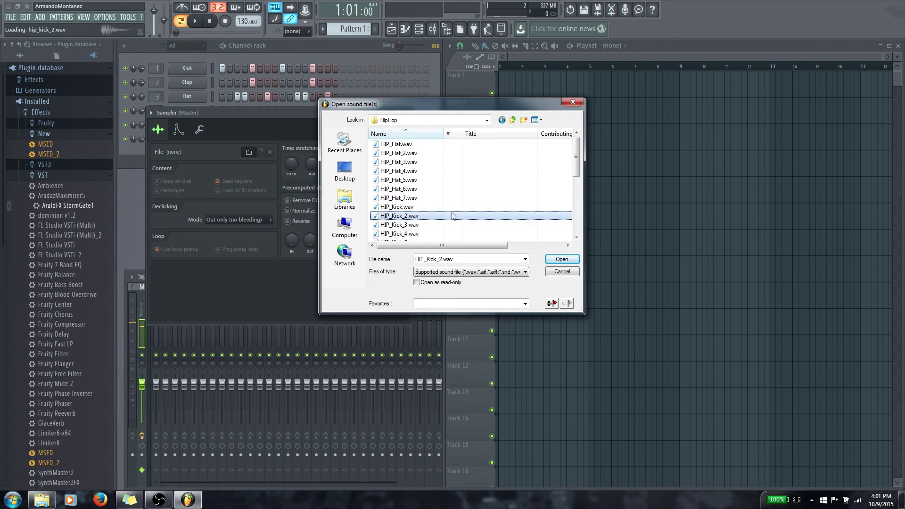
{"action": "left_click", "coordinate": [561, 259]}
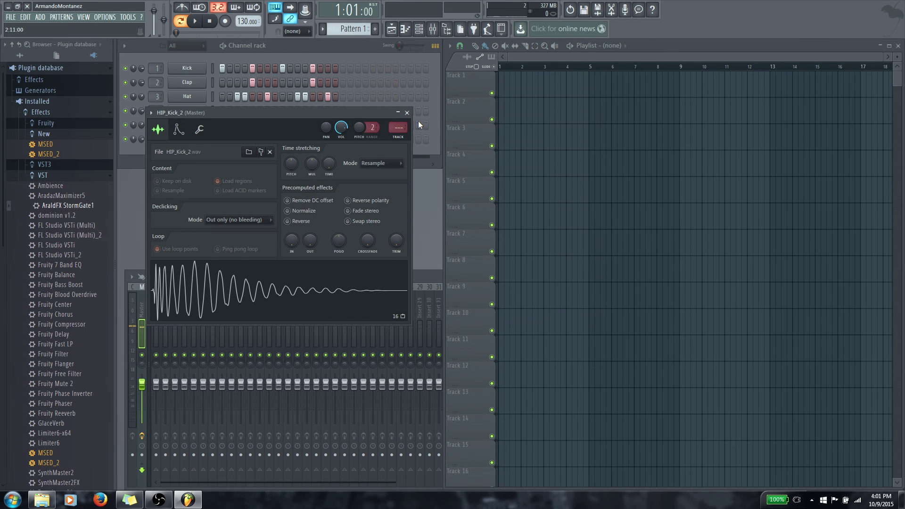
{"action": "left_click", "coordinate": [406, 113]}
{"action": "left_click", "coordinate": [221, 138]}
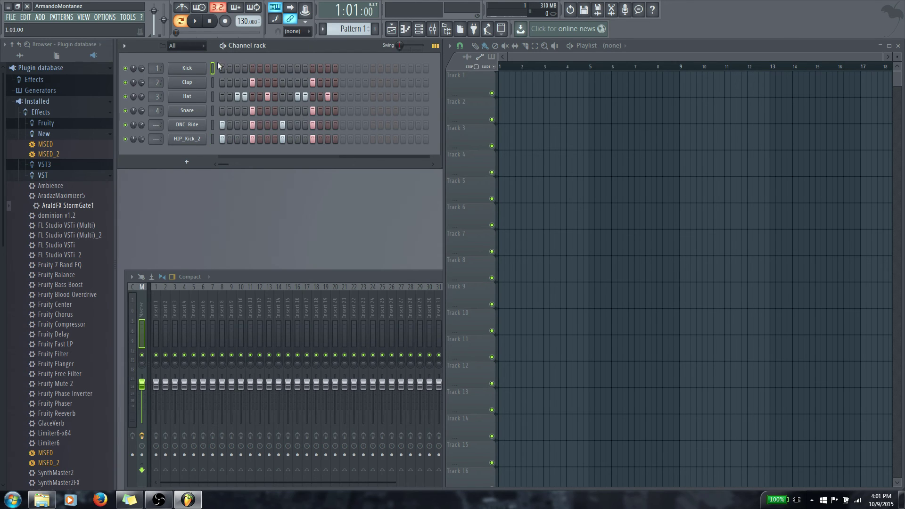
{"action": "left_click", "coordinate": [195, 21]}
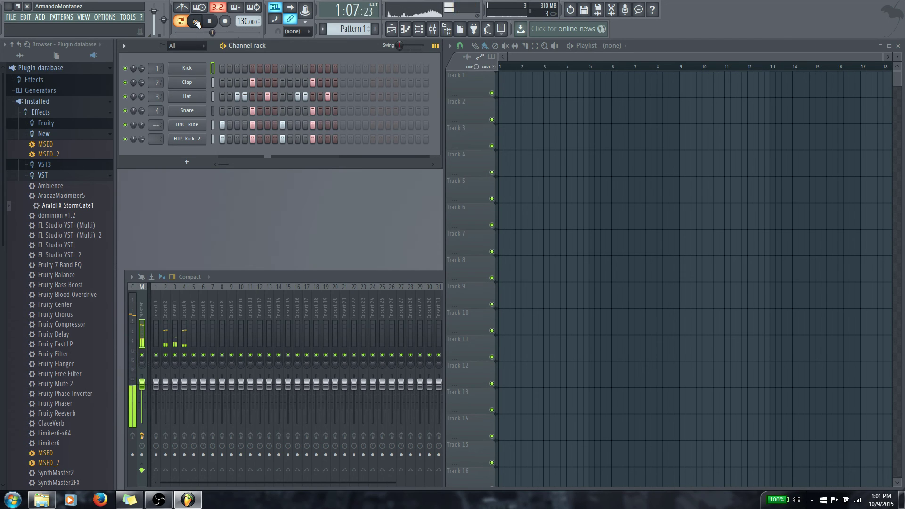
{"action": "left_click", "coordinate": [195, 21]}
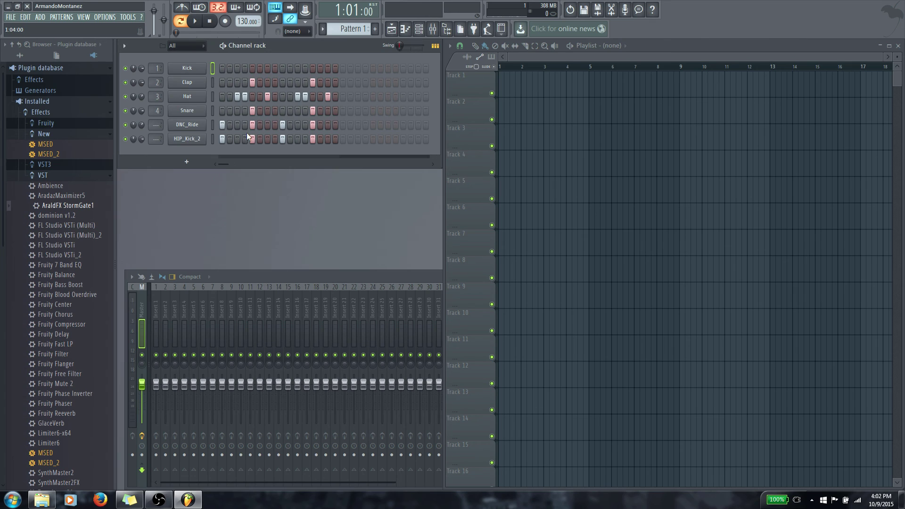
{"action": "left_click", "coordinate": [10, 18]}
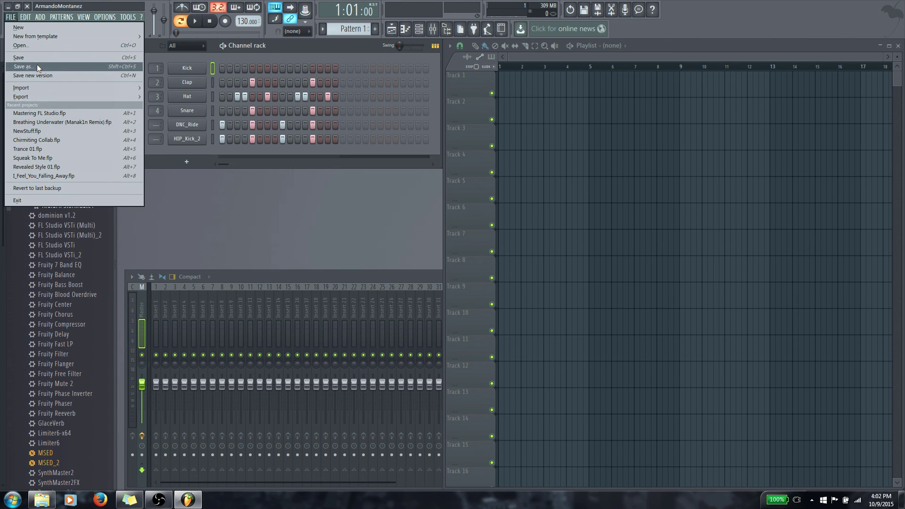
{"action": "left_click", "coordinate": [694, 26]}
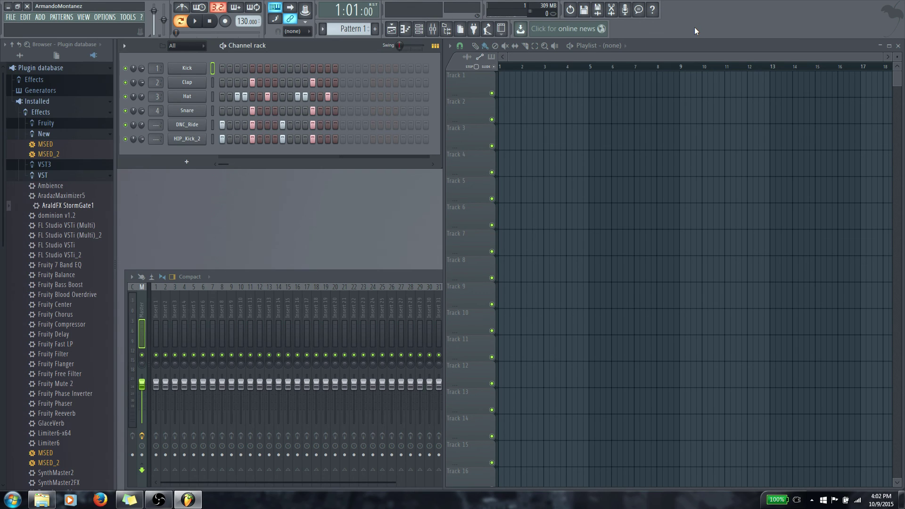